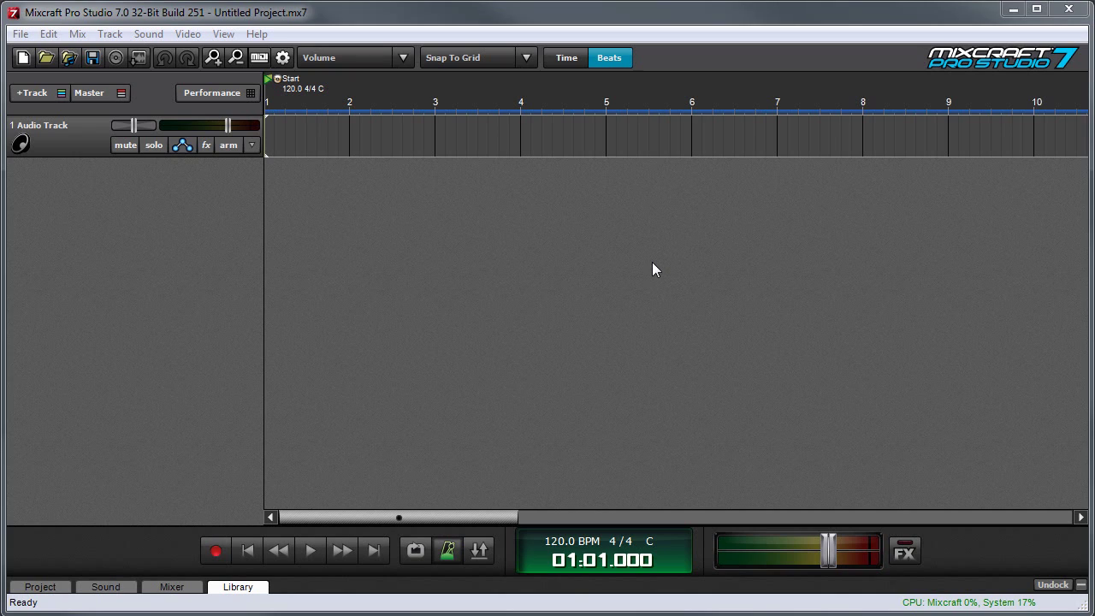
Create a new project with the audio track count raised to 8.
{"action": "left_click", "coordinate": [644, 261]}
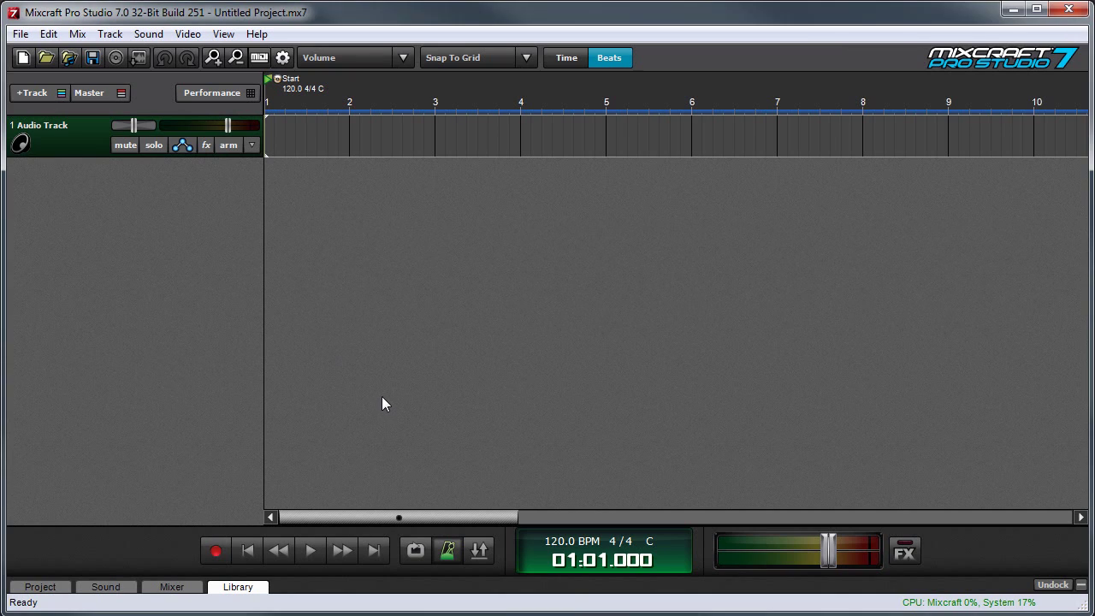
{"action": "left_click", "coordinate": [20, 35]}
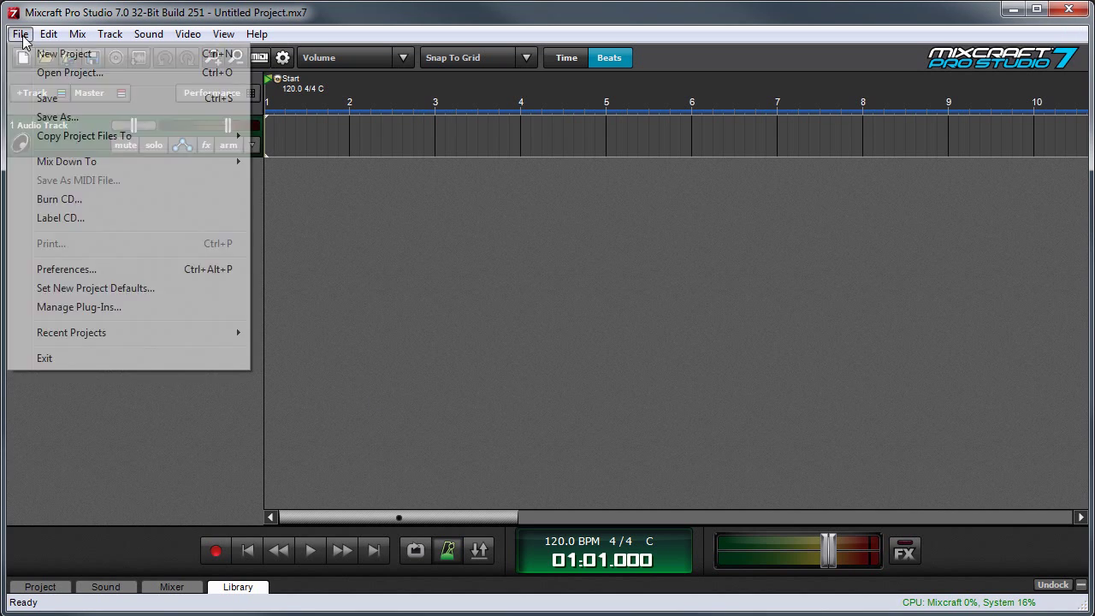
{"action": "left_click", "coordinate": [28, 53]}
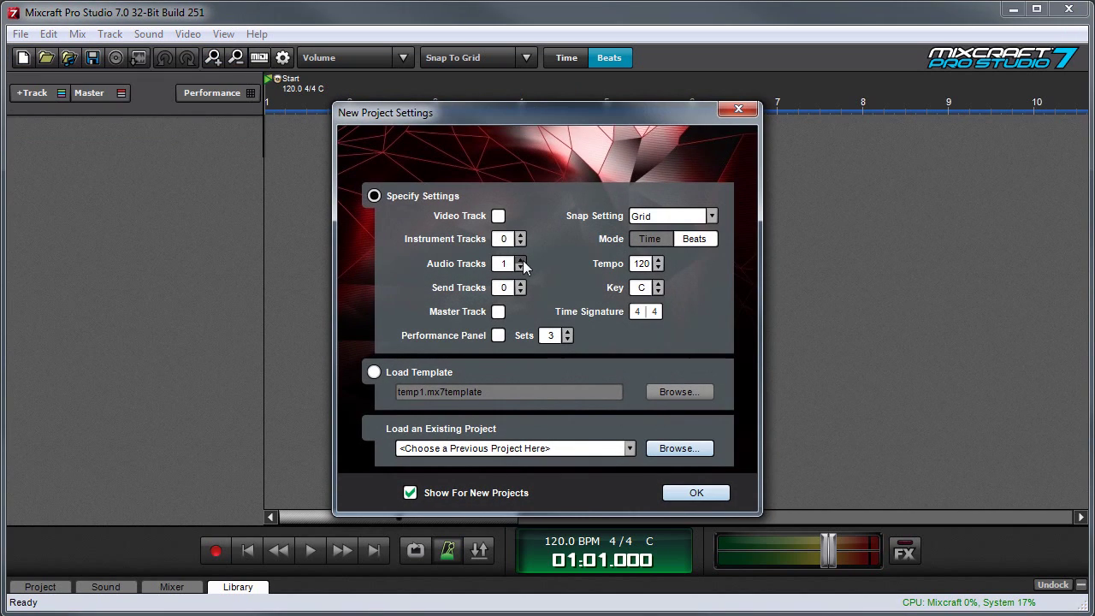
{"action": "left_click", "coordinate": [520, 259]}
{"action": "left_click", "coordinate": [521, 259]}
{"action": "left_click", "coordinate": [704, 486]}
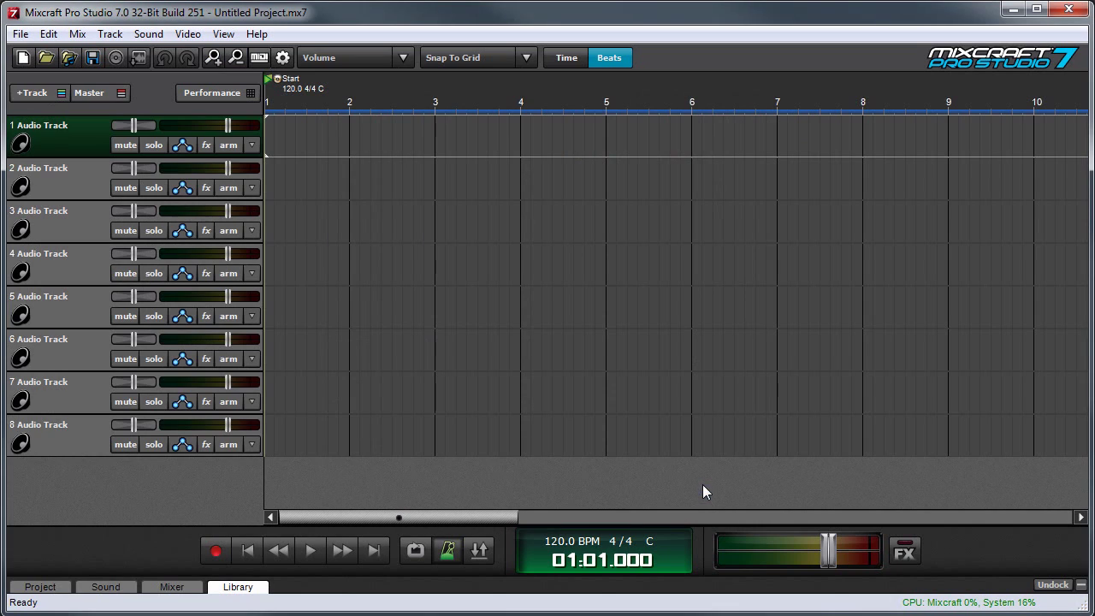
Enlarge the Library panel, sort it by Song Kit, and choose a kit category.
{"action": "left_click", "coordinate": [238, 587]}
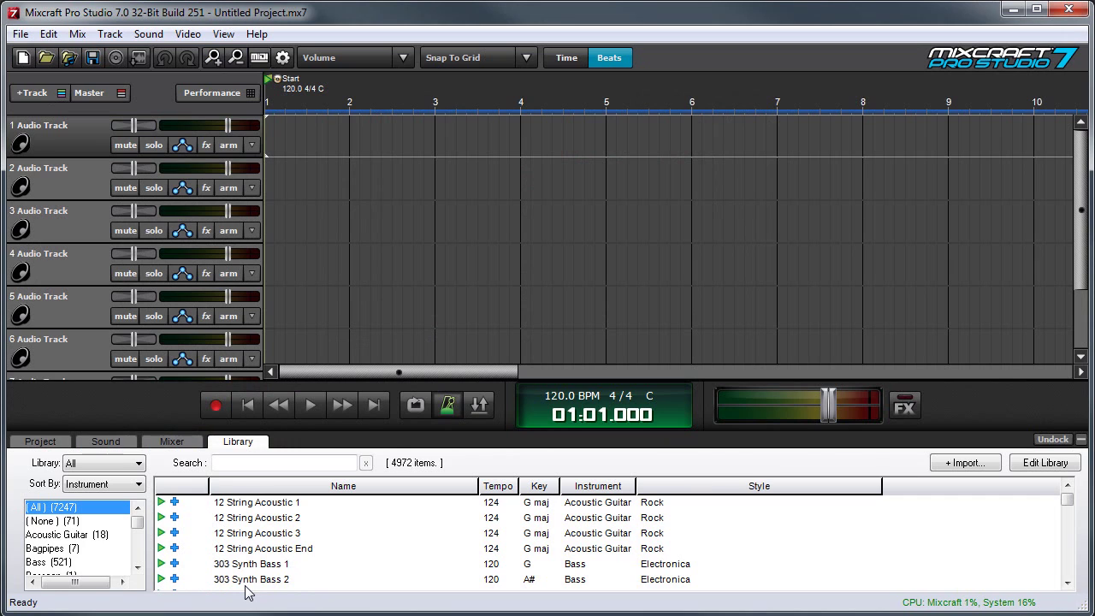
{"action": "left_click_drag", "start_coordinate": [368, 425], "coordinate": [368, 321]}
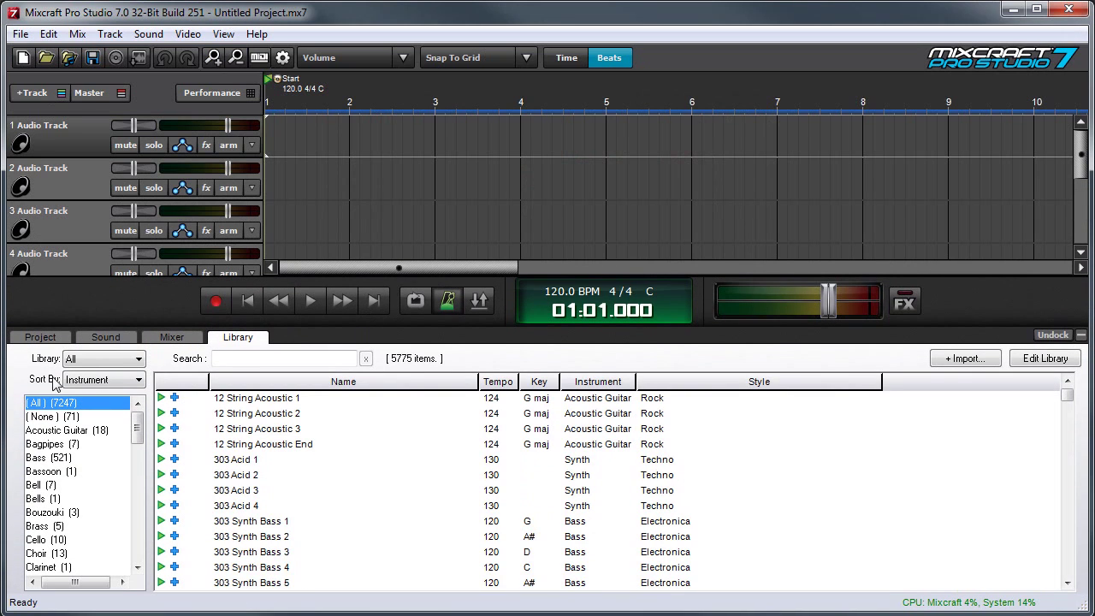
{"action": "left_click", "coordinate": [92, 384]}
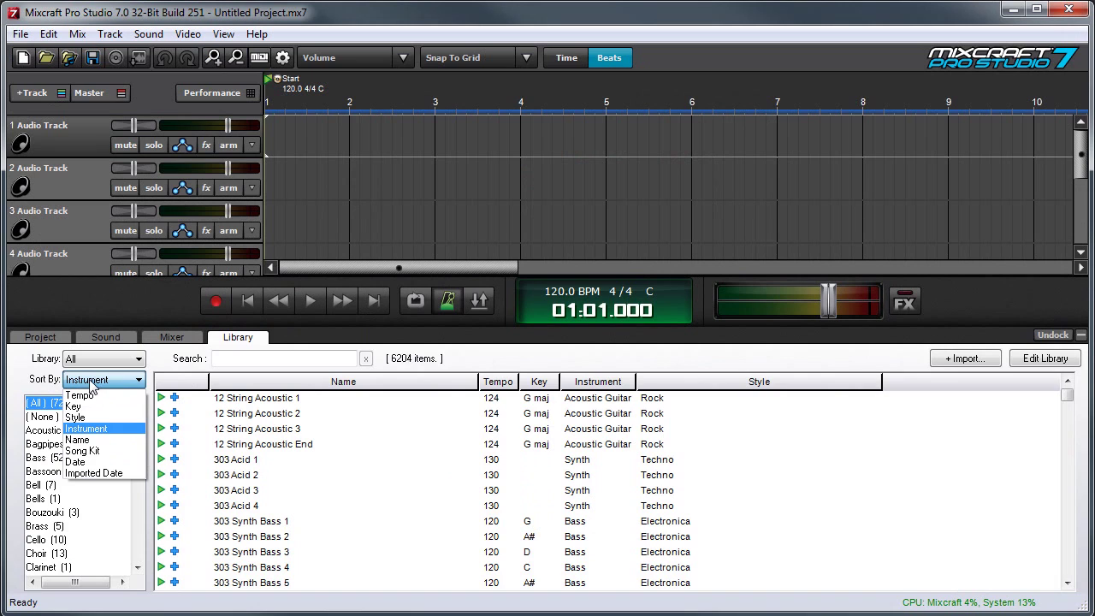
{"action": "left_click", "coordinate": [114, 453]}
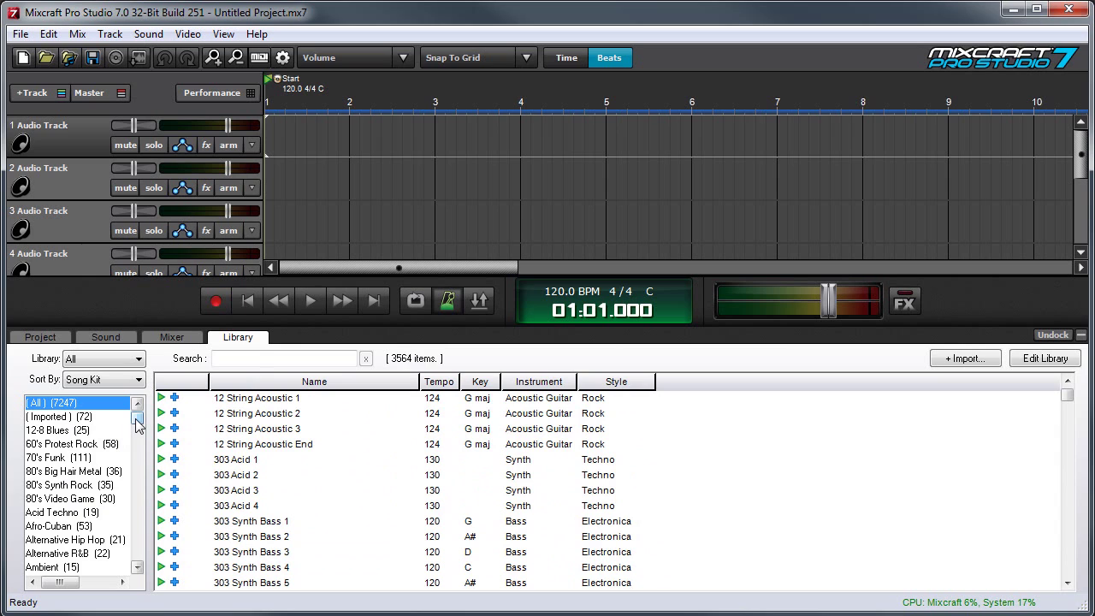
{"action": "left_click_drag", "start_coordinate": [137, 425], "coordinate": [137, 469]}
{"action": "left_click", "coordinate": [47, 514]}
List the 57 loops of the Vegas Rock song kit.
{"action": "scroll", "coordinate": [98, 482], "scroll_direction": "down", "scroll_amount": 15}
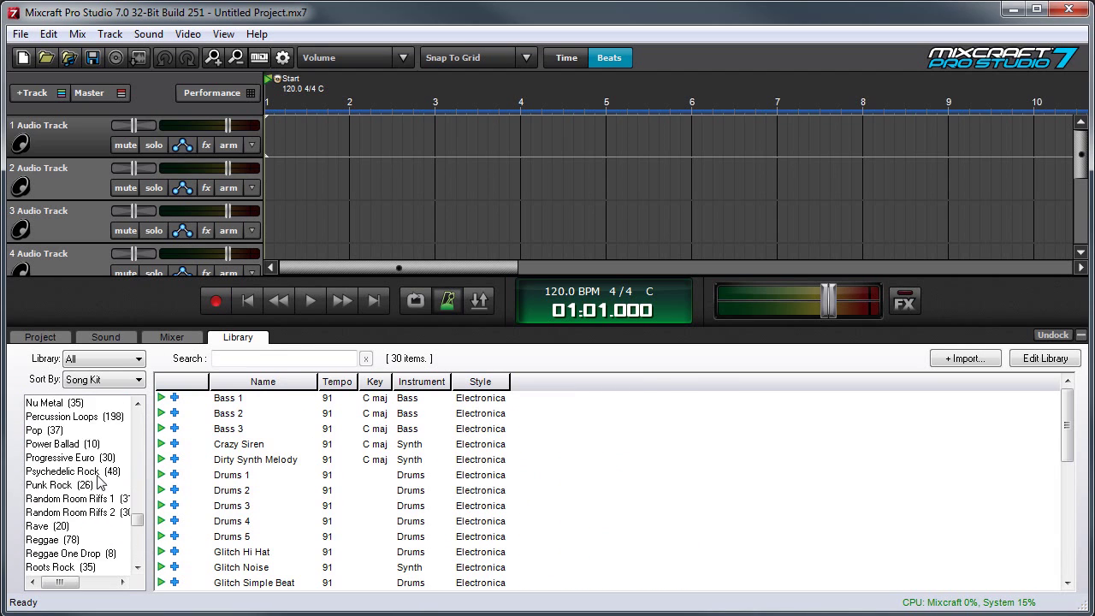
{"action": "scroll", "coordinate": [98, 482], "scroll_direction": "down", "scroll_amount": 3}
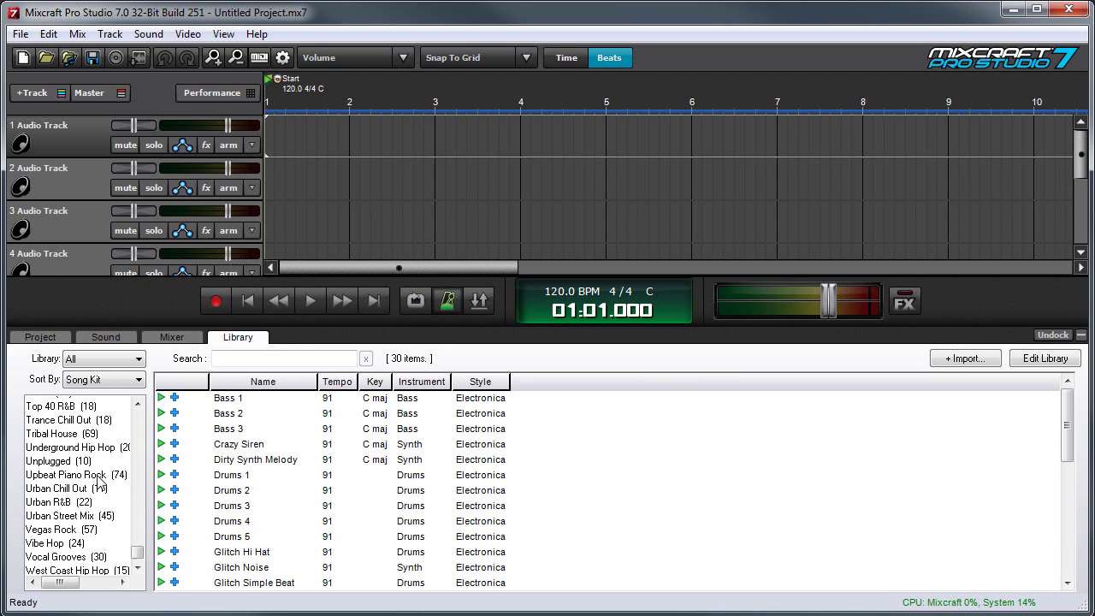
{"action": "left_click", "coordinate": [88, 514]}
{"action": "left_click", "coordinate": [758, 462]}
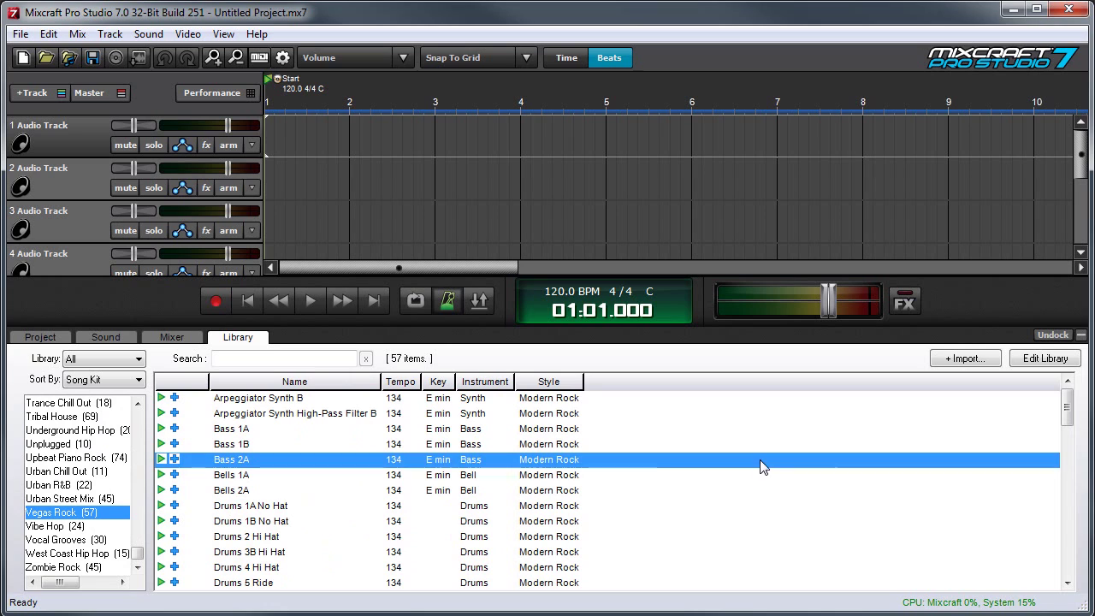
{"action": "scroll", "coordinate": [348, 484], "scroll_direction": "down", "scroll_amount": 1}
{"action": "scroll", "coordinate": [347, 484], "scroll_direction": "down", "scroll_amount": 14}
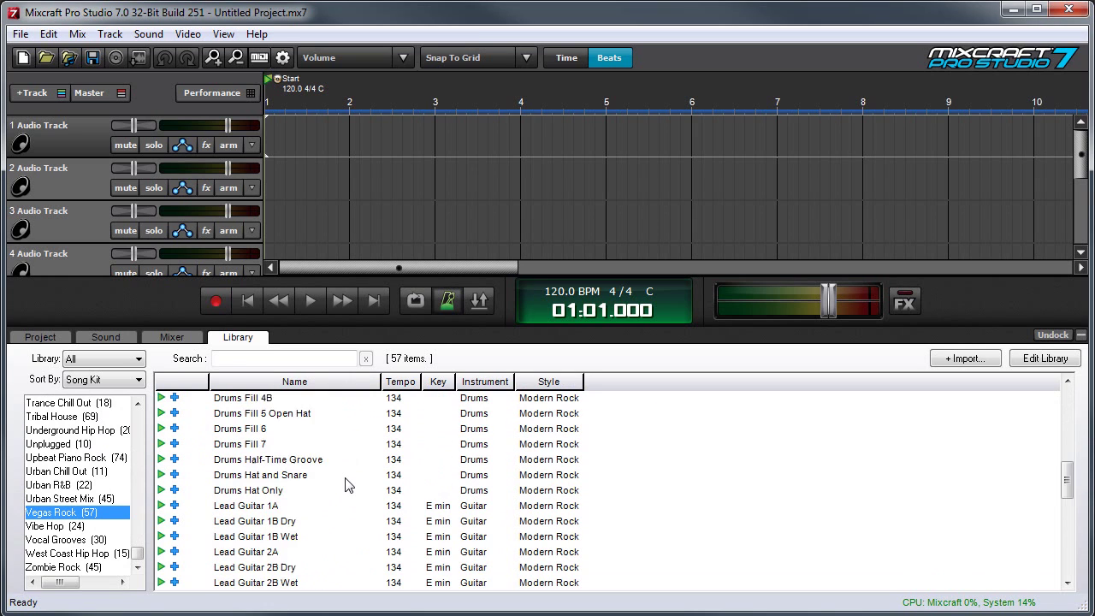
{"action": "scroll", "coordinate": [348, 484], "scroll_direction": "up", "scroll_amount": 15}
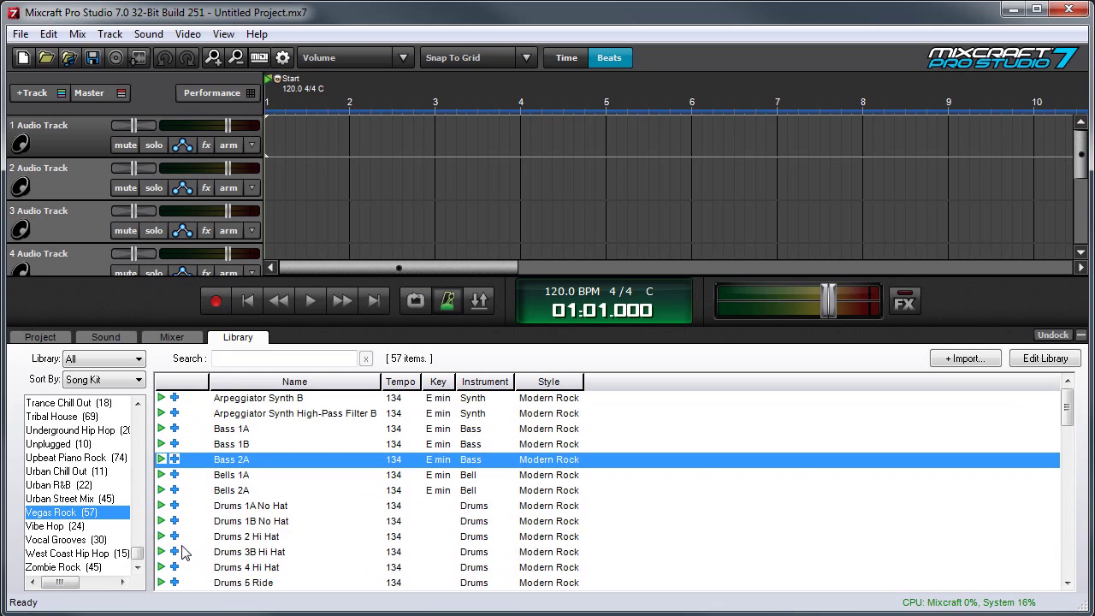
Preview the Drums 1A No Hat and Drums 2 Hi Hat loops, then stop.
{"action": "left_click", "coordinate": [160, 537]}
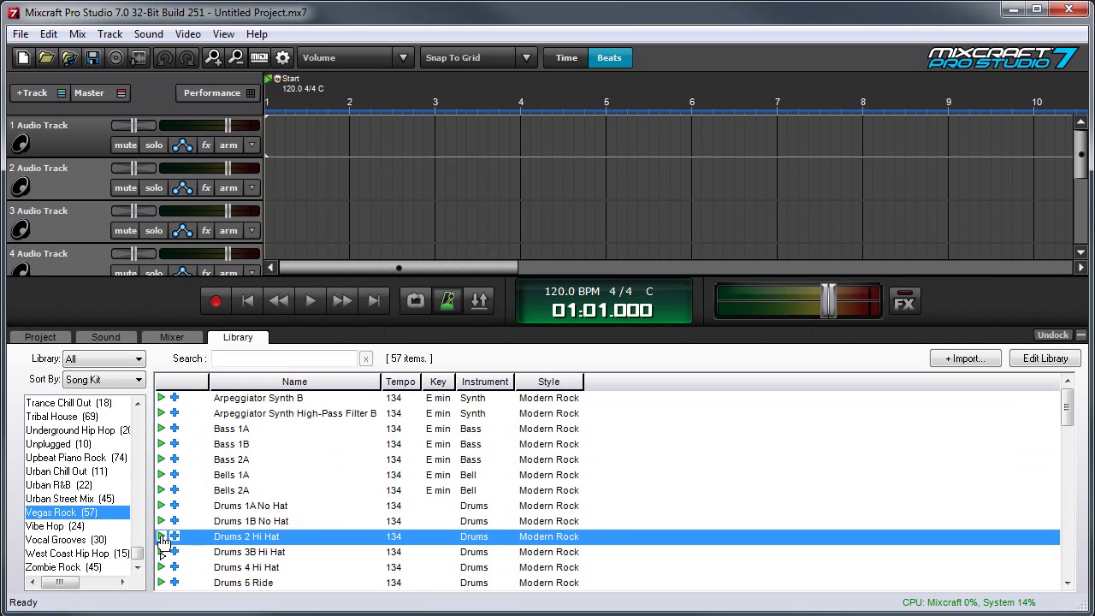
{"action": "left_click", "coordinate": [161, 506]}
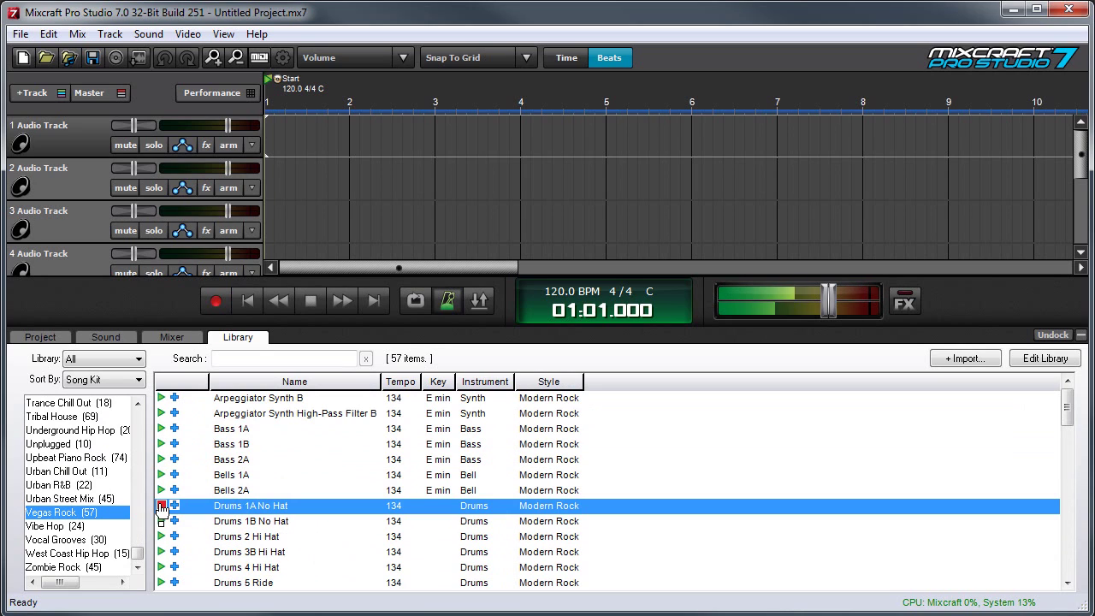
{"action": "left_click", "coordinate": [162, 538]}
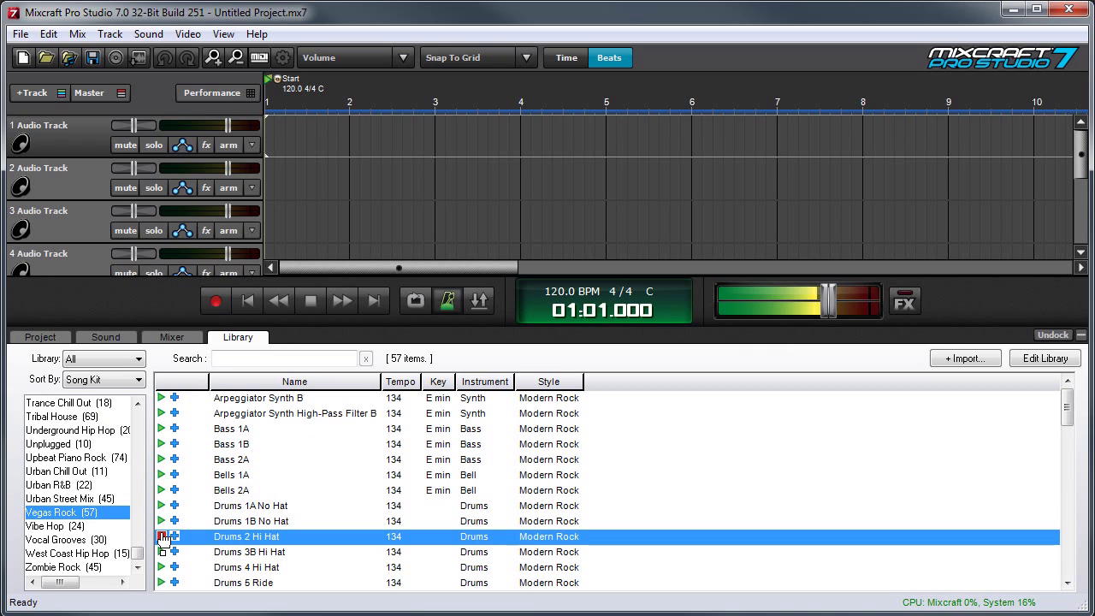
{"action": "left_click", "coordinate": [162, 537]}
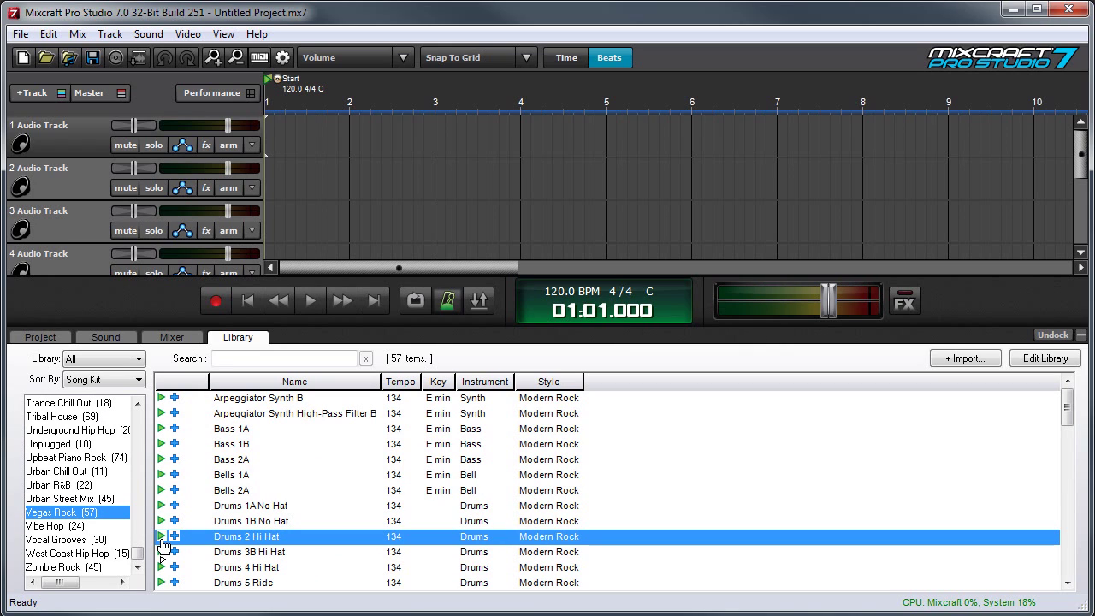
Place Drums 2 Hi Hat at the start of track 1 and accept the 134 BPM tempo.
{"action": "left_click_drag", "start_coordinate": [275, 539], "coordinate": [338, 229]}
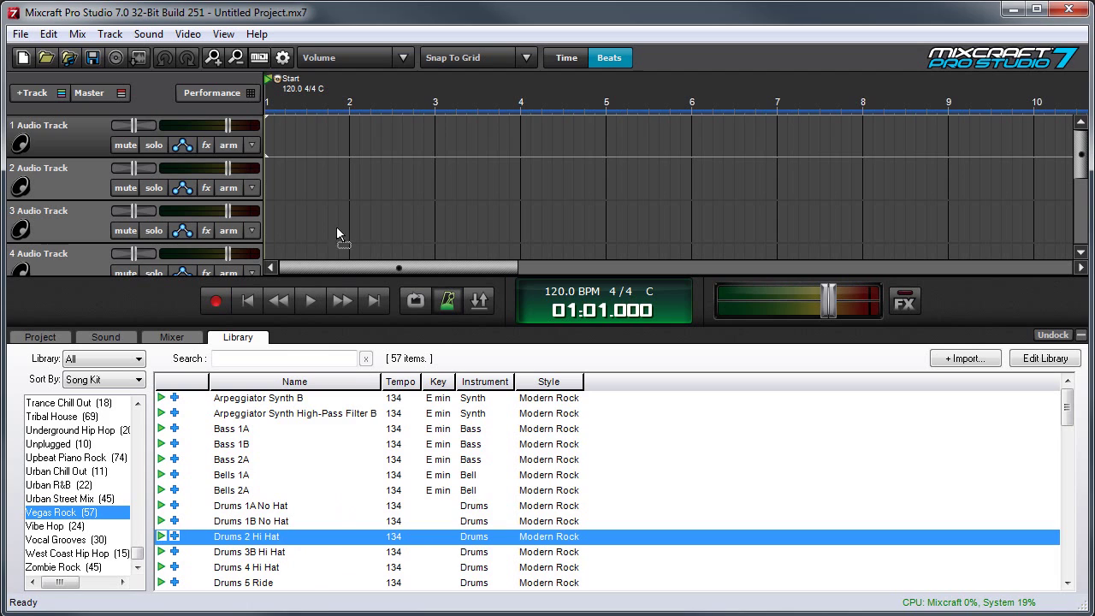
{"action": "left_click_drag", "start_coordinate": [266, 137], "coordinate": [268, 141]}
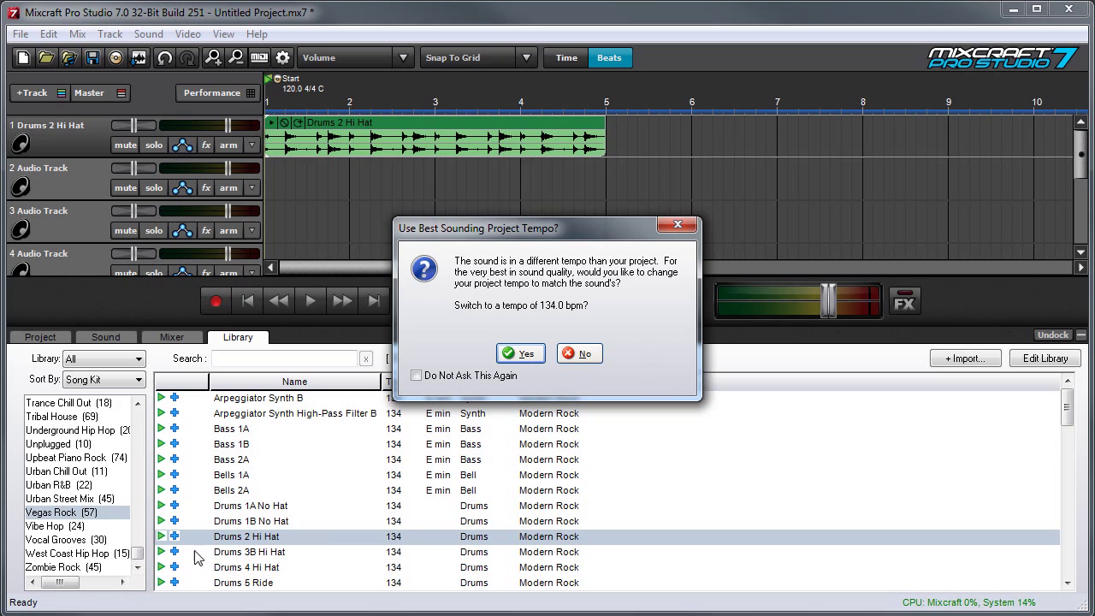
{"action": "left_click", "coordinate": [520, 353]}
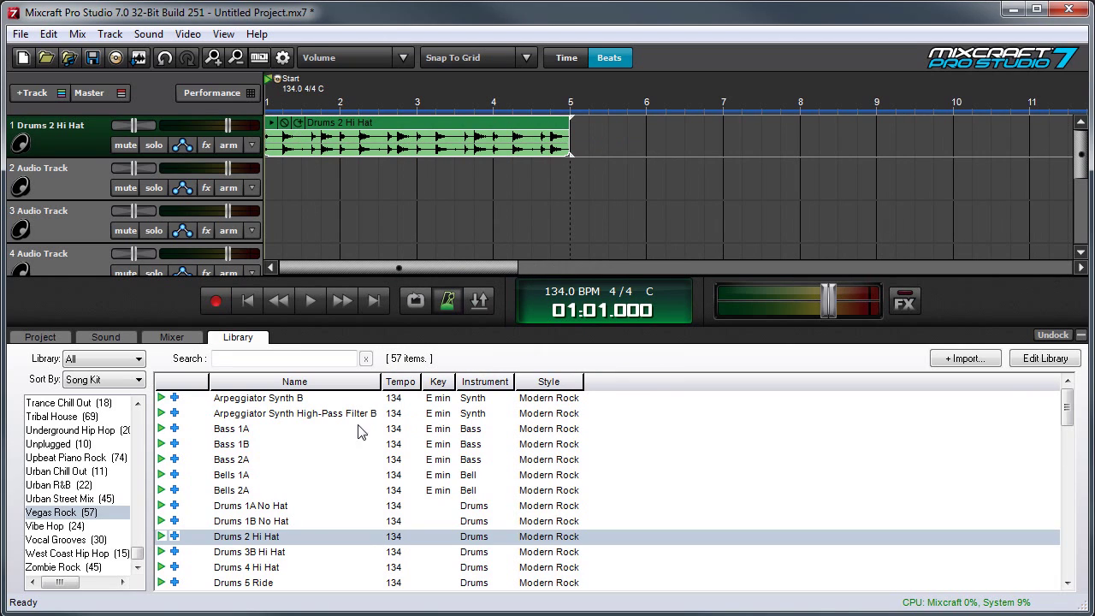
Audition Bass 1A, place it at the start of track 2, and accept key E.
{"action": "left_click", "coordinate": [161, 429]}
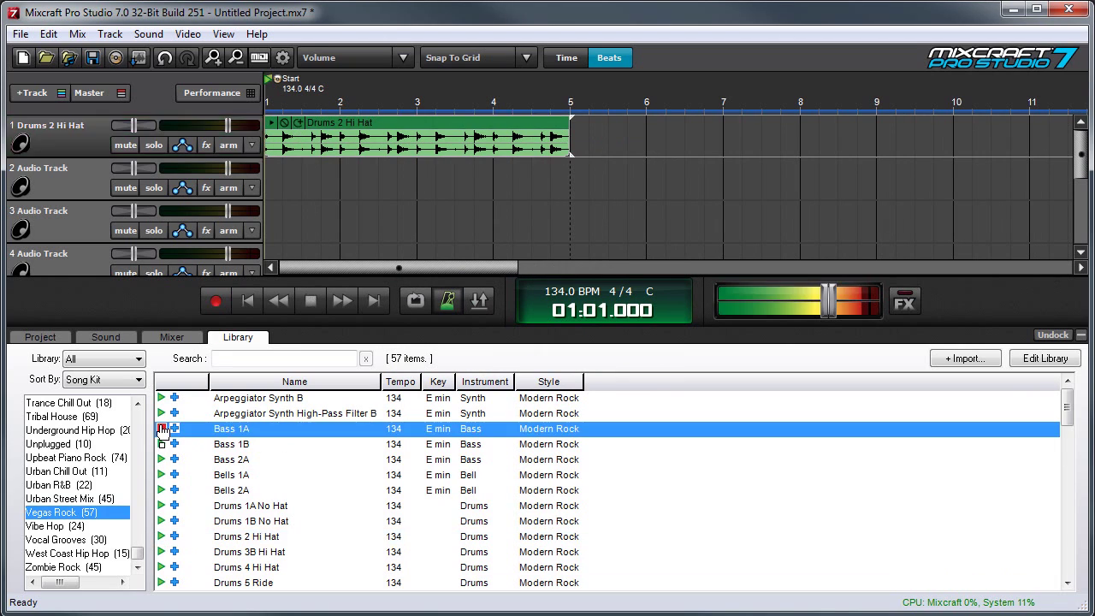
{"action": "left_click", "coordinate": [162, 429]}
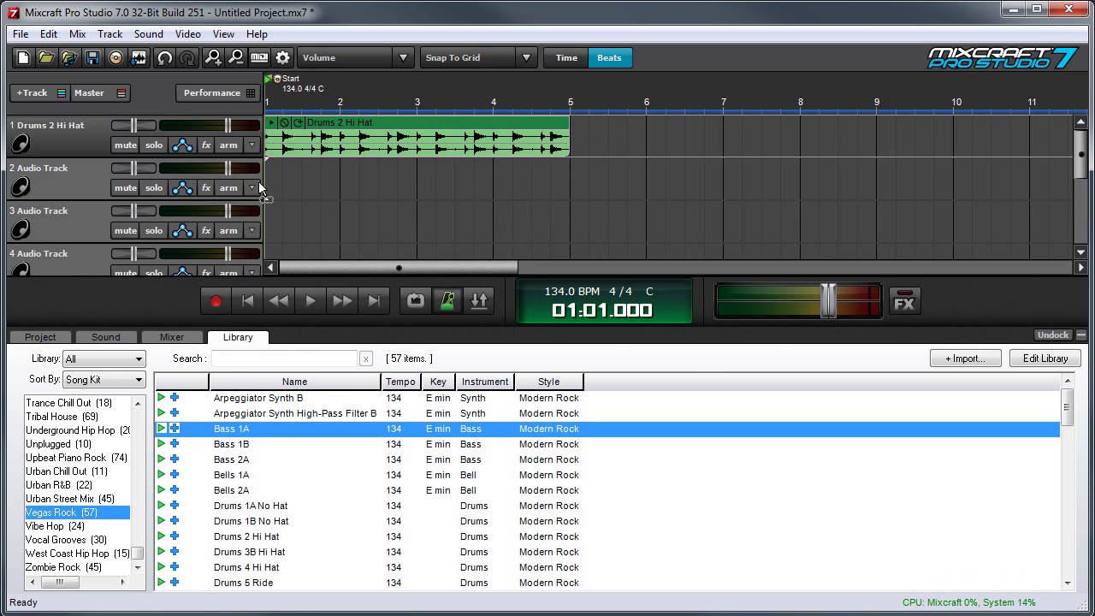
{"action": "left_click_drag", "start_coordinate": [261, 190], "coordinate": [259, 182]}
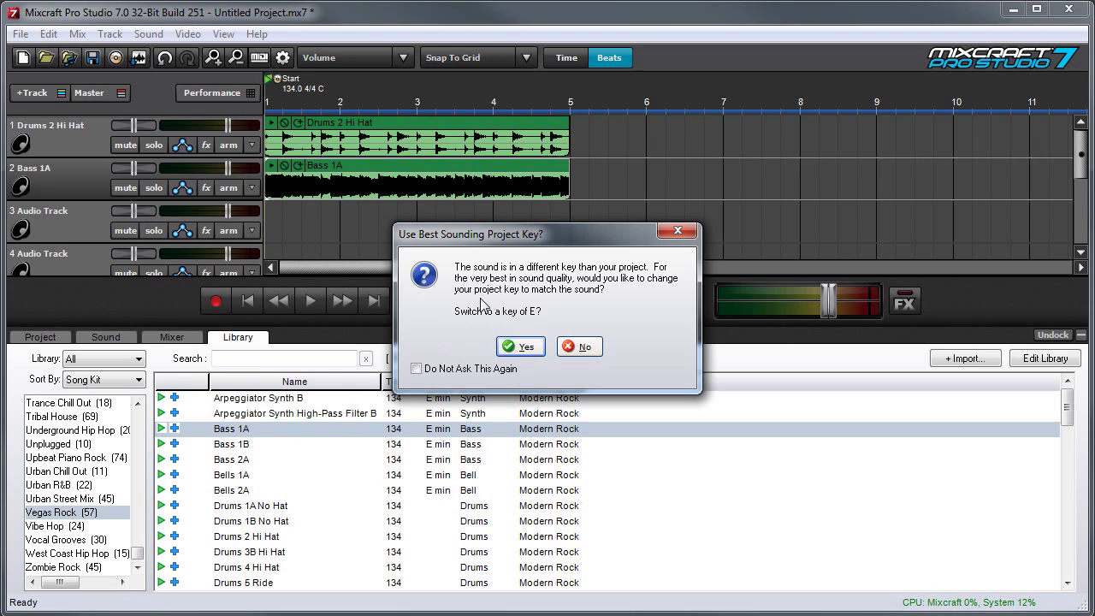
{"action": "left_click", "coordinate": [523, 346]}
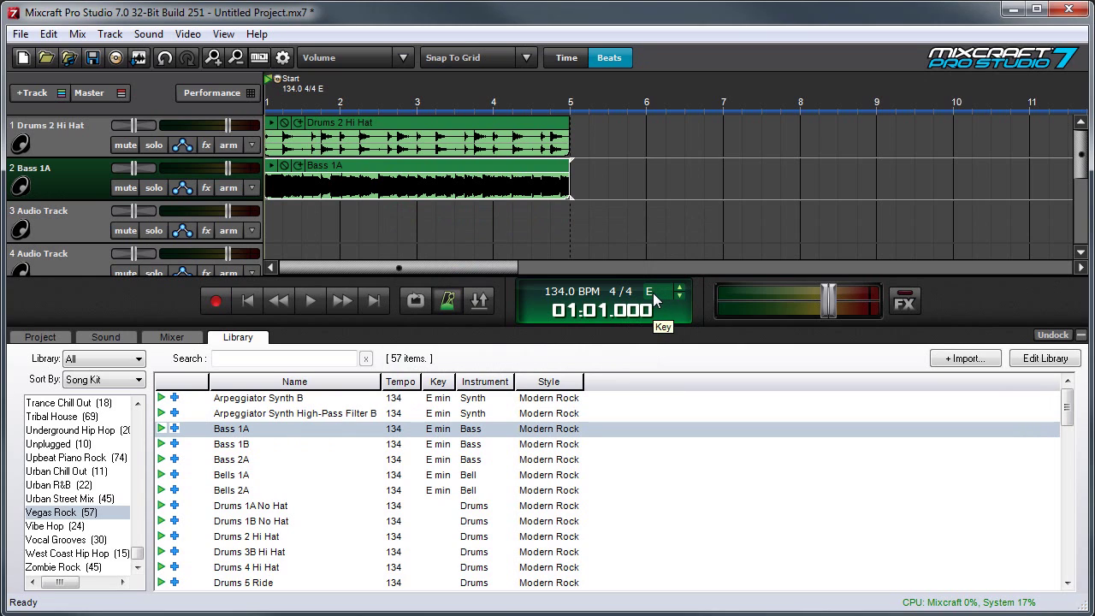
Add Lead Guitar 1A and Piano High 1A to tracks 3 and 4, trimming a clip to bar 5.
{"action": "scroll", "coordinate": [224, 512], "scroll_direction": "down", "scroll_amount": 8}
{"action": "left_click", "coordinate": [234, 495]}
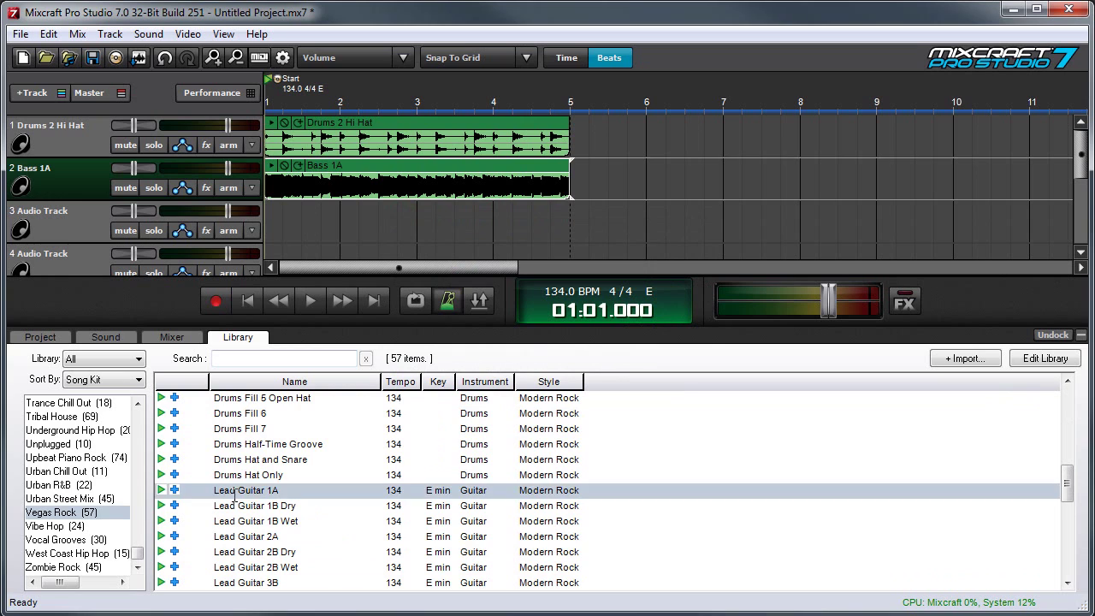
{"action": "scroll", "coordinate": [253, 519], "scroll_direction": "down", "scroll_amount": 3}
{"action": "left_click_drag", "start_coordinate": [255, 309], "coordinate": [267, 248]}
{"action": "left_click", "coordinate": [242, 524]}
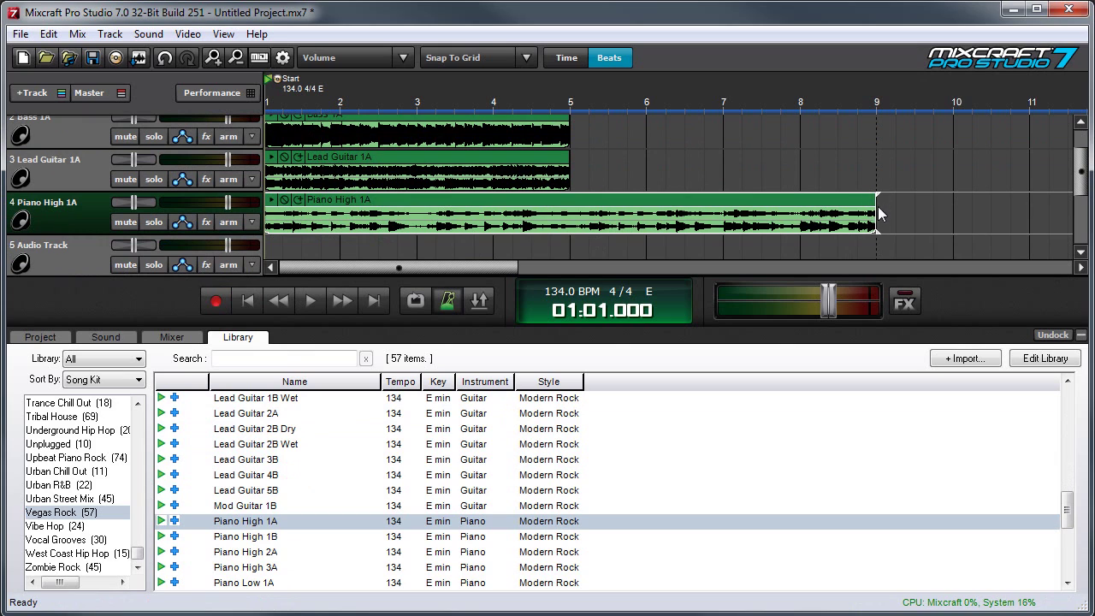
{"action": "left_click_drag", "start_coordinate": [878, 214], "coordinate": [569, 214]}
Add Synth Pad High 1A to track 5 and end its clip at bar 5.
{"action": "scroll", "coordinate": [295, 476], "scroll_direction": "down", "scroll_amount": 4}
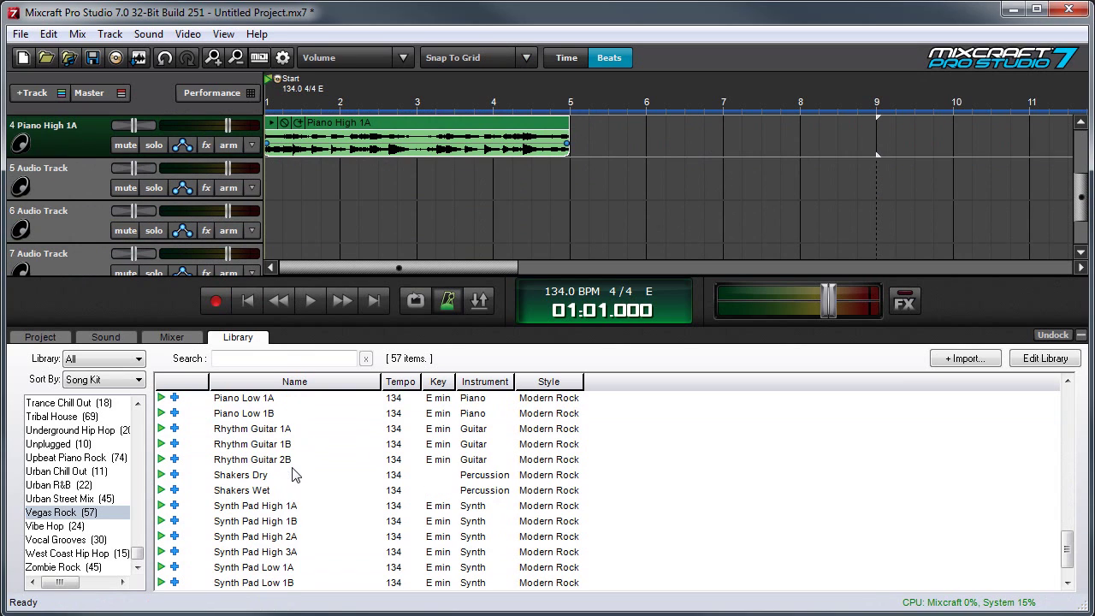
{"action": "left_click_drag", "start_coordinate": [260, 509], "coordinate": [267, 184]}
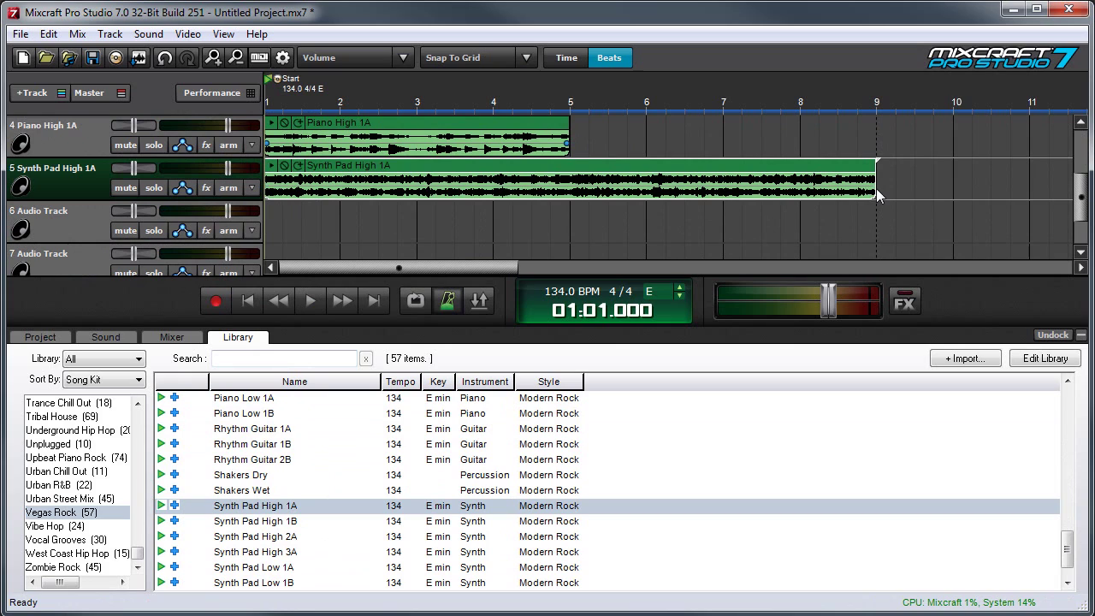
{"action": "left_click_drag", "start_coordinate": [876, 192], "coordinate": [566, 191]}
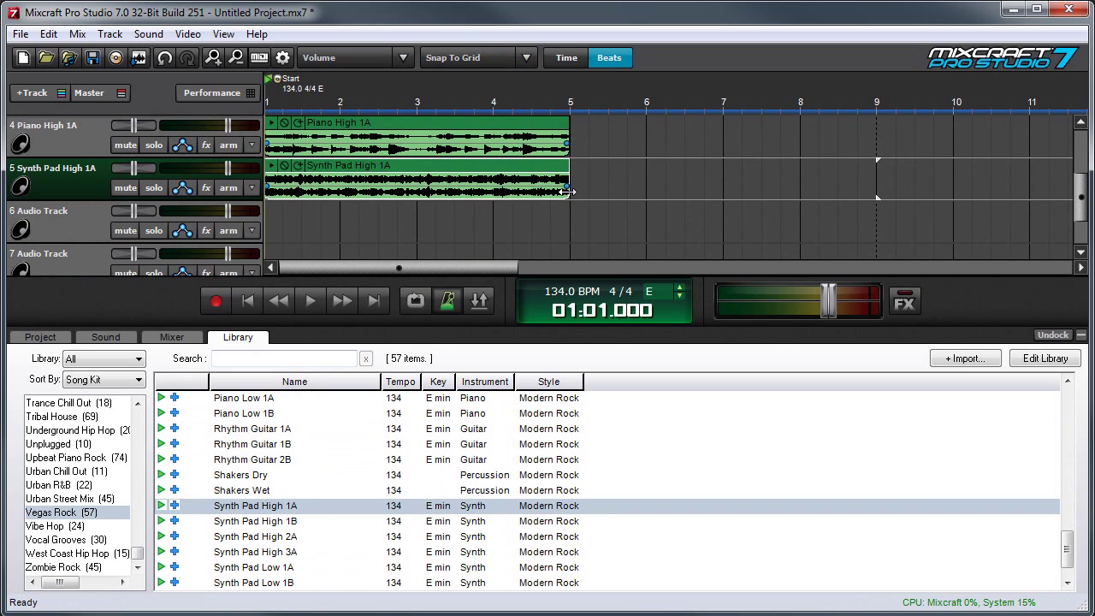
Place the Shakers Wet loop at the start of track 6.
{"action": "scroll", "coordinate": [327, 511], "scroll_direction": "down", "scroll_amount": 1}
{"action": "scroll", "coordinate": [326, 511], "scroll_direction": "up", "scroll_amount": 1}
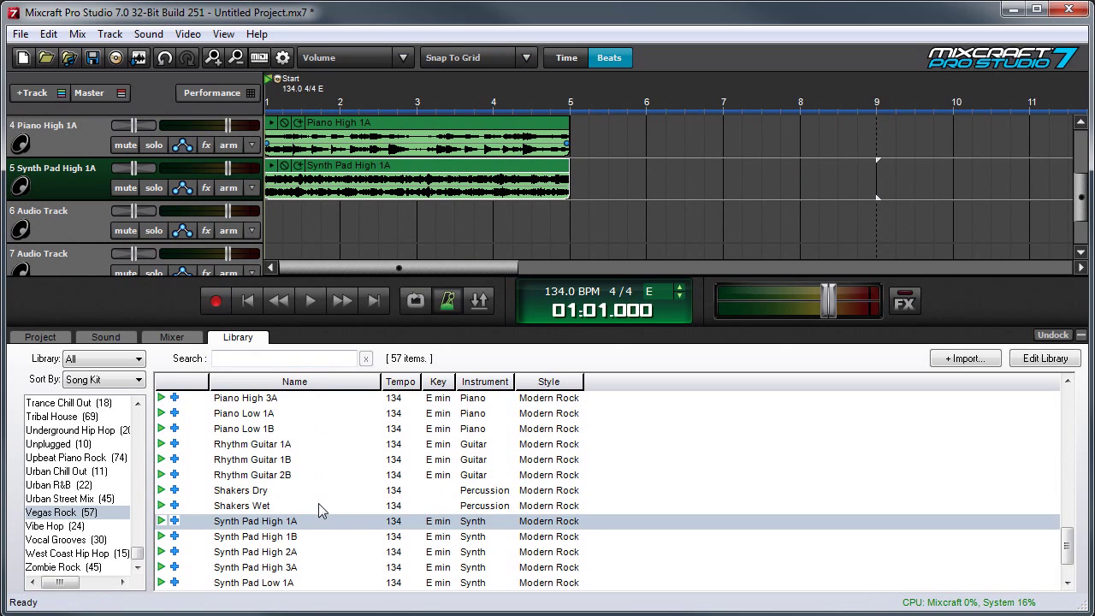
{"action": "left_click_drag", "start_coordinate": [244, 506], "coordinate": [246, 507]}
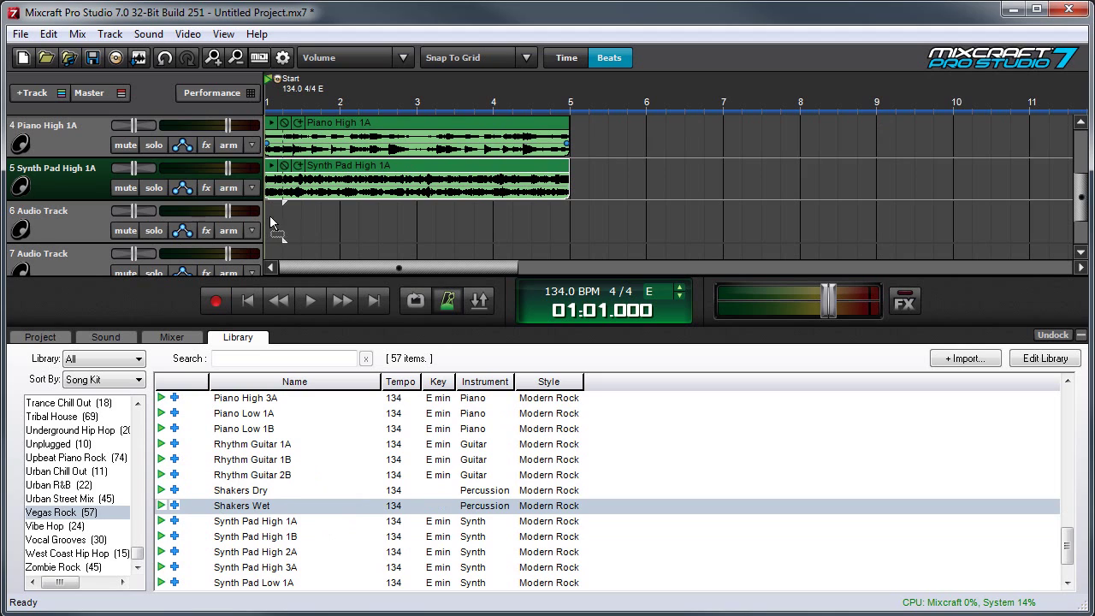
{"action": "left_click_drag", "start_coordinate": [271, 217], "coordinate": [263, 215]}
Play the song and lower the master volume to -3.9 dB.
{"action": "key", "text": "space"}
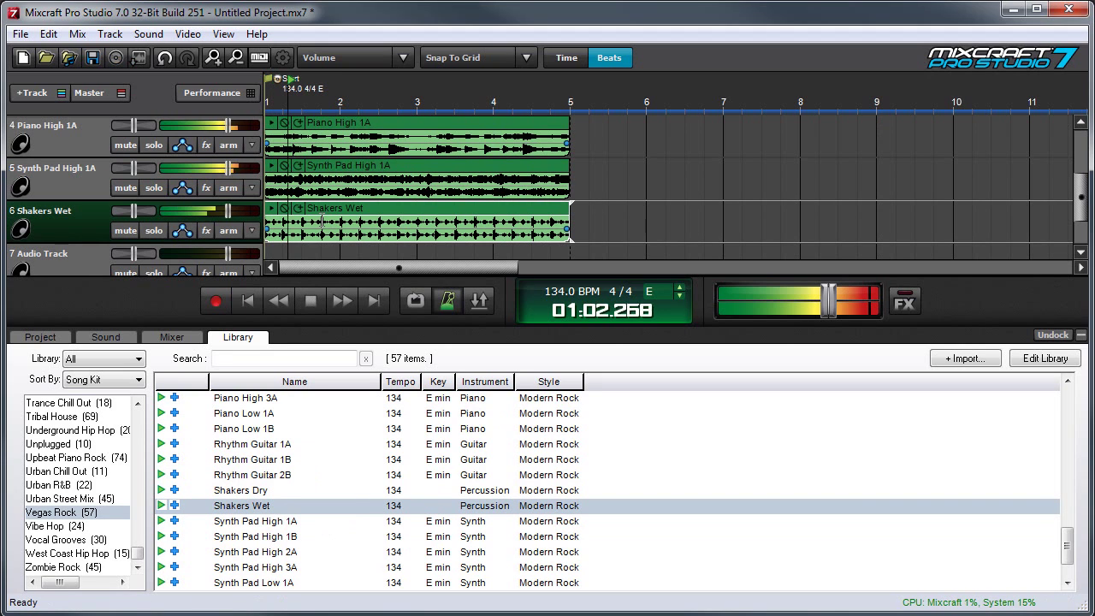
{"action": "scroll", "coordinate": [321, 221], "scroll_direction": "up", "scroll_amount": 3}
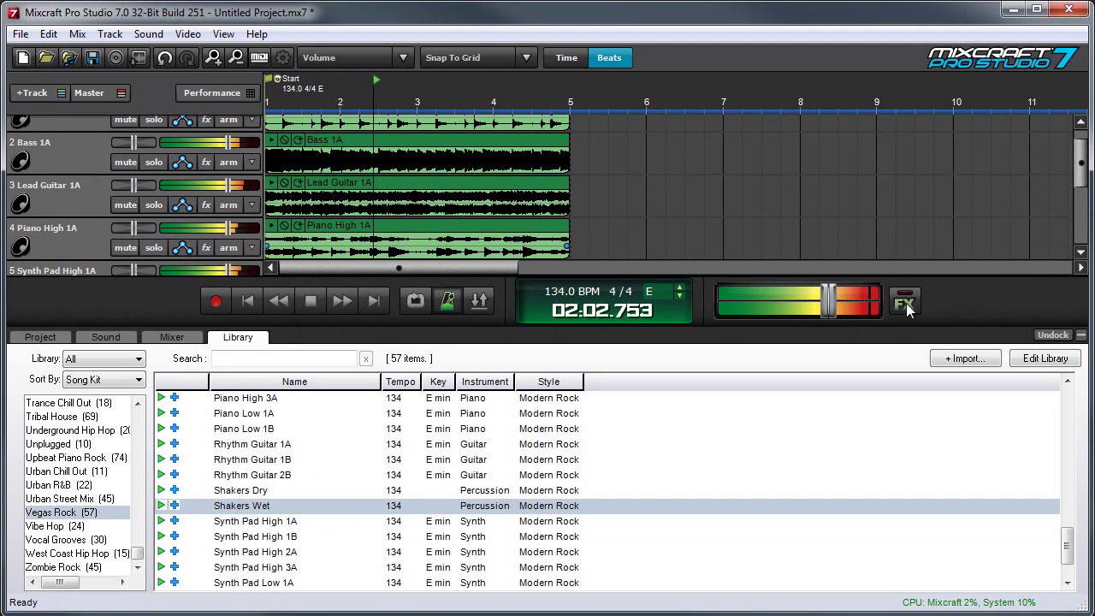
{"action": "left_click_drag", "start_coordinate": [827, 300], "coordinate": [802, 300]}
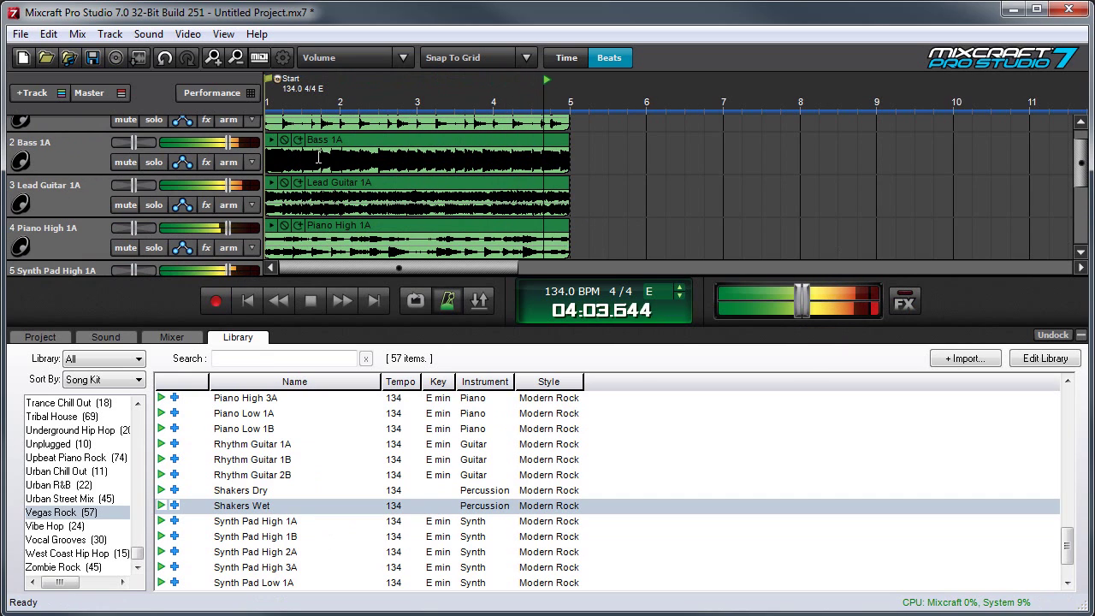
{"action": "scroll", "coordinate": [318, 196], "scroll_direction": "up", "scroll_amount": 1}
{"action": "scroll", "coordinate": [317, 476], "scroll_direction": "up", "scroll_amount": 1}
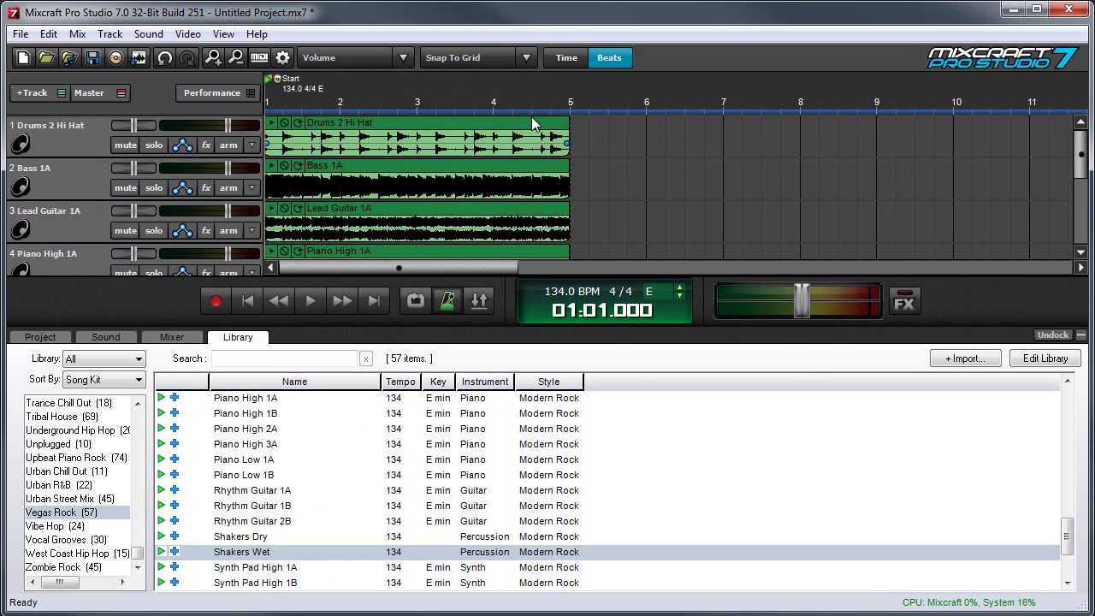
Add Drums 1A No Hat and Bass 2A to tracks 1 and 2 from bar 5, ending at bar 9.
{"action": "scroll", "coordinate": [354, 492], "scroll_direction": "up", "scroll_amount": 10}
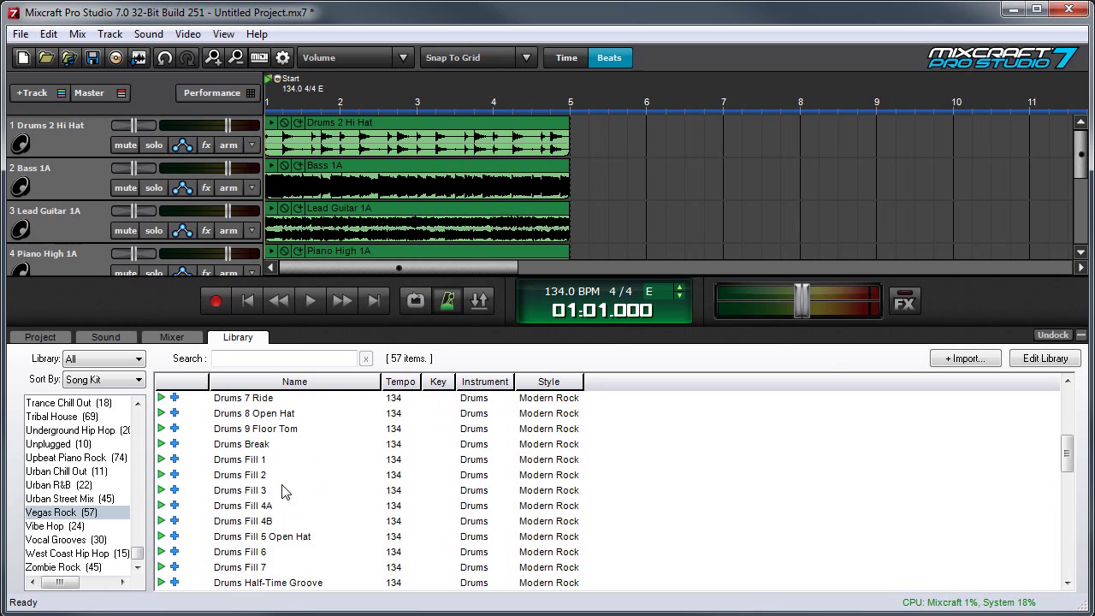
{"action": "scroll", "coordinate": [285, 492], "scroll_direction": "up", "scroll_amount": 3}
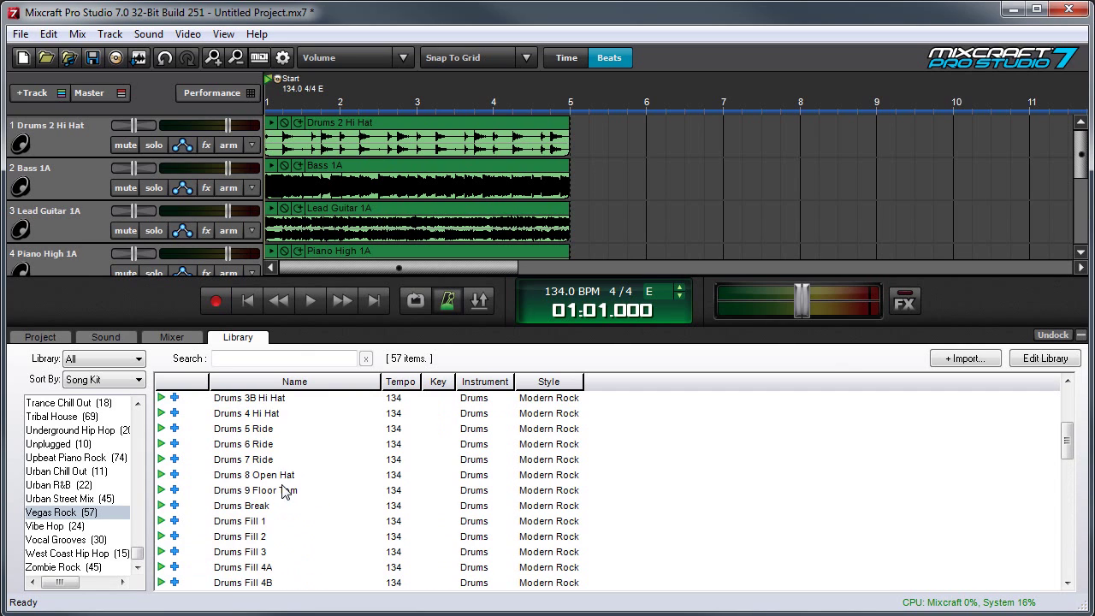
{"action": "double_click", "coordinate": [242, 413]}
{"action": "scroll", "coordinate": [330, 442], "scroll_direction": "down", "scroll_amount": 3}
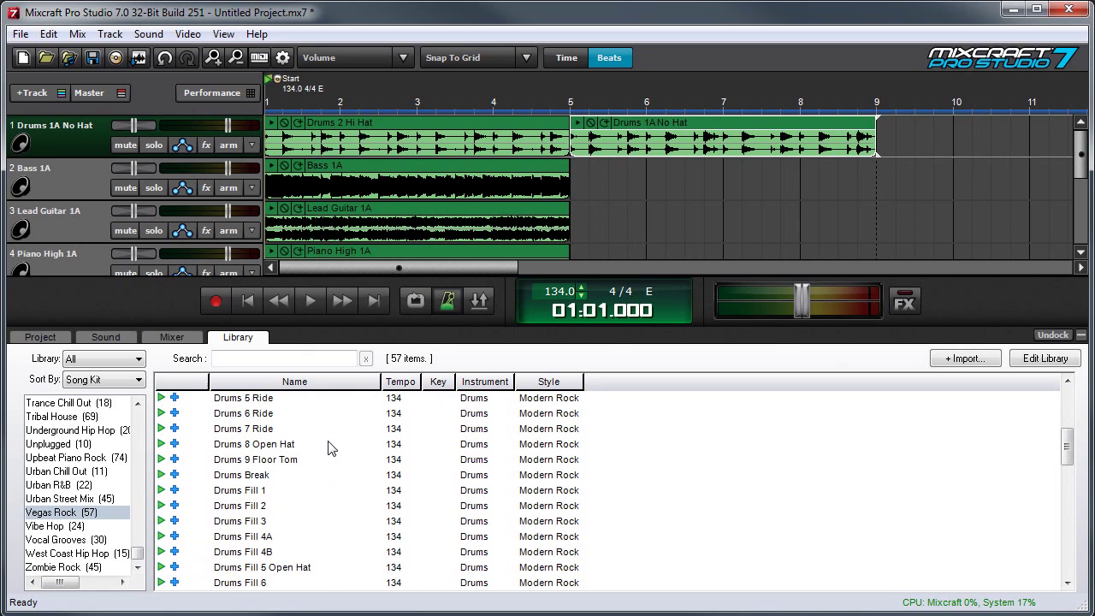
{"action": "scroll", "coordinate": [330, 442], "scroll_direction": "up", "scroll_amount": 3}
{"action": "scroll", "coordinate": [330, 441], "scroll_direction": "up", "scroll_amount": 2}
{"action": "left_click", "coordinate": [161, 460]}
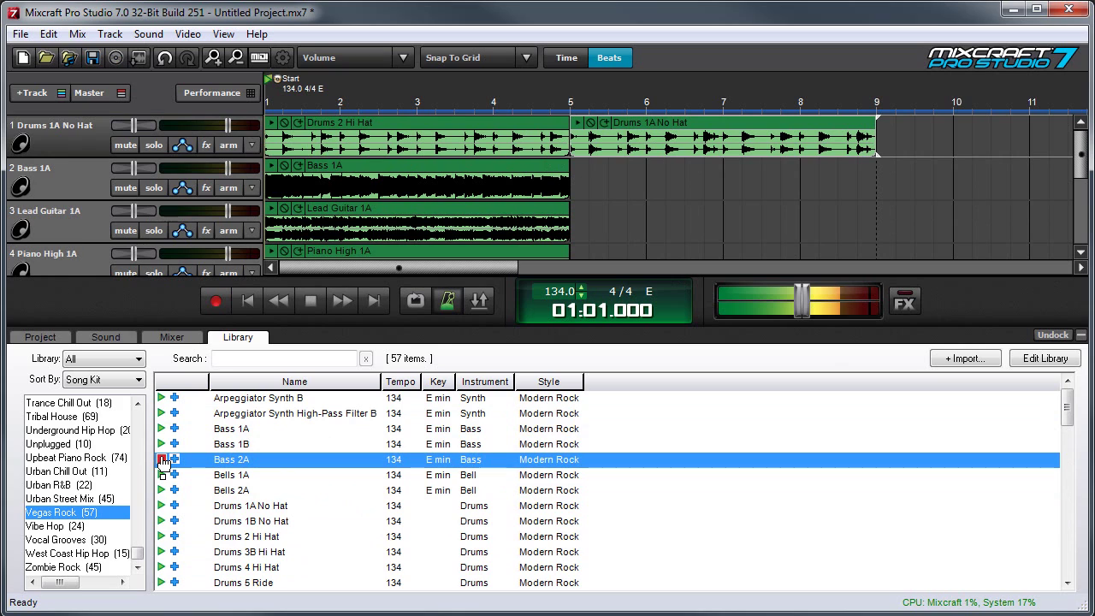
{"action": "left_click", "coordinate": [163, 460]}
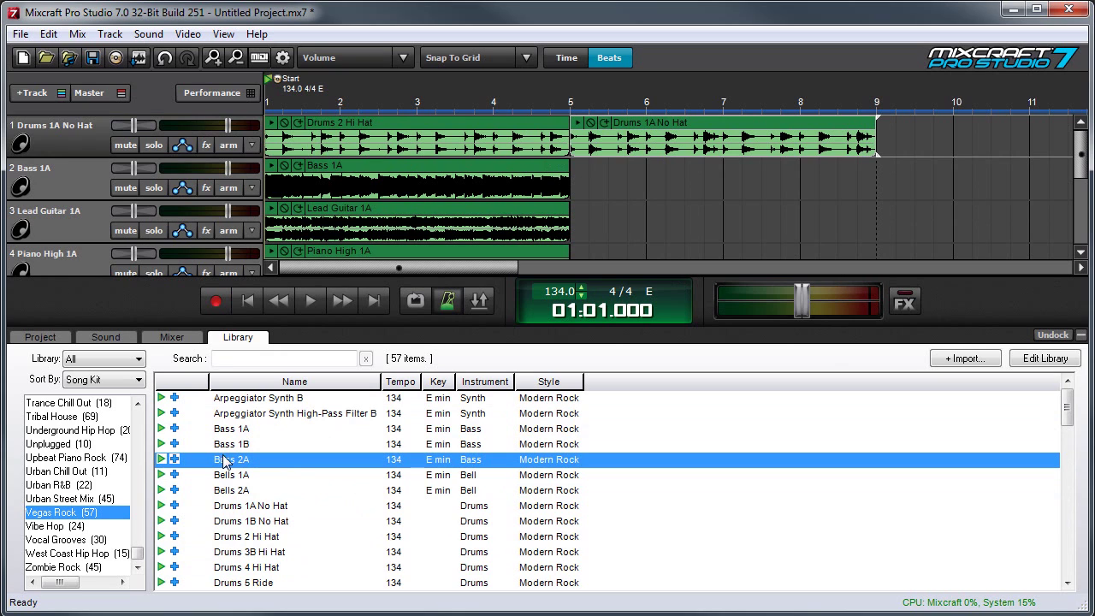
{"action": "left_click_drag", "start_coordinate": [561, 207], "coordinate": [573, 180]}
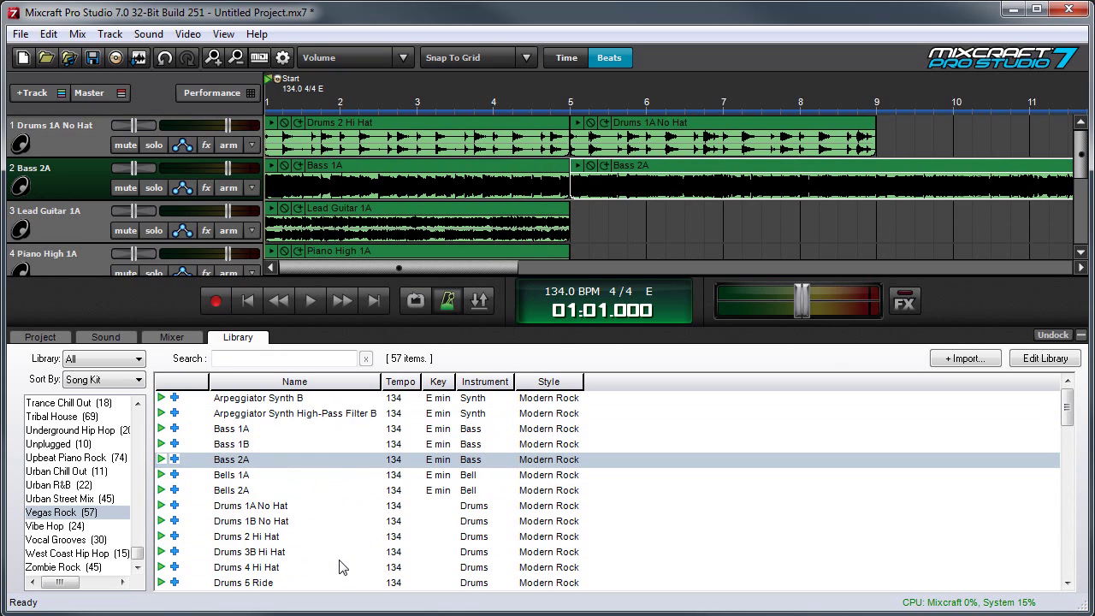
{"action": "left_click_drag", "start_coordinate": [513, 271], "coordinate": [578, 268]}
{"action": "left_click_drag", "start_coordinate": [952, 175], "coordinate": [652, 175]}
Add Mod Guitar 1B on track 3 and Shakers Wet on track 6 for bars 5–9.
{"action": "scroll", "coordinate": [255, 526], "scroll_direction": "down", "scroll_amount": 6}
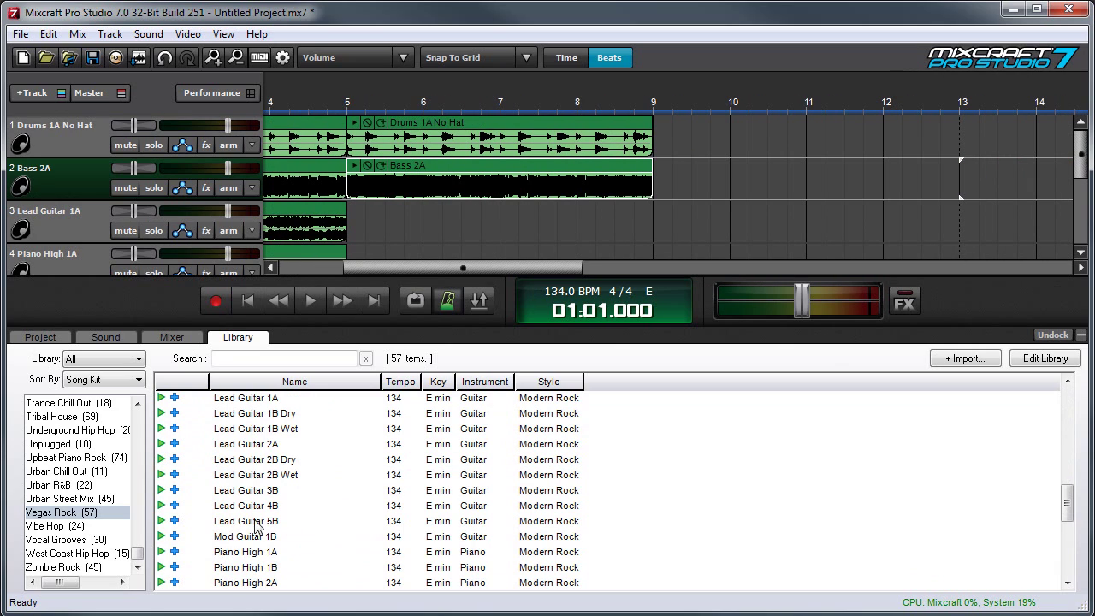
{"action": "left_click", "coordinate": [162, 537]}
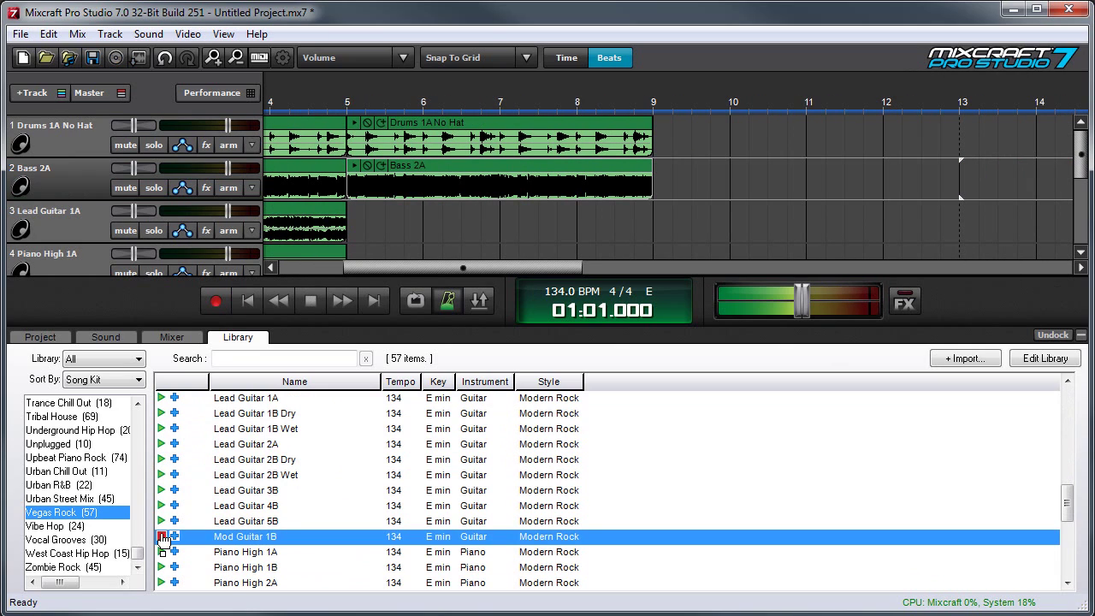
{"action": "left_click_drag", "start_coordinate": [162, 538], "coordinate": [359, 224]}
{"action": "left_click_drag", "start_coordinate": [959, 225], "coordinate": [650, 216]}
{"action": "scroll", "coordinate": [599, 240], "scroll_direction": "down", "scroll_amount": 3}
{"action": "scroll", "coordinate": [210, 513], "scroll_direction": "down", "scroll_amount": 5}
{"action": "left_click_drag", "start_coordinate": [227, 511], "coordinate": [368, 213]}
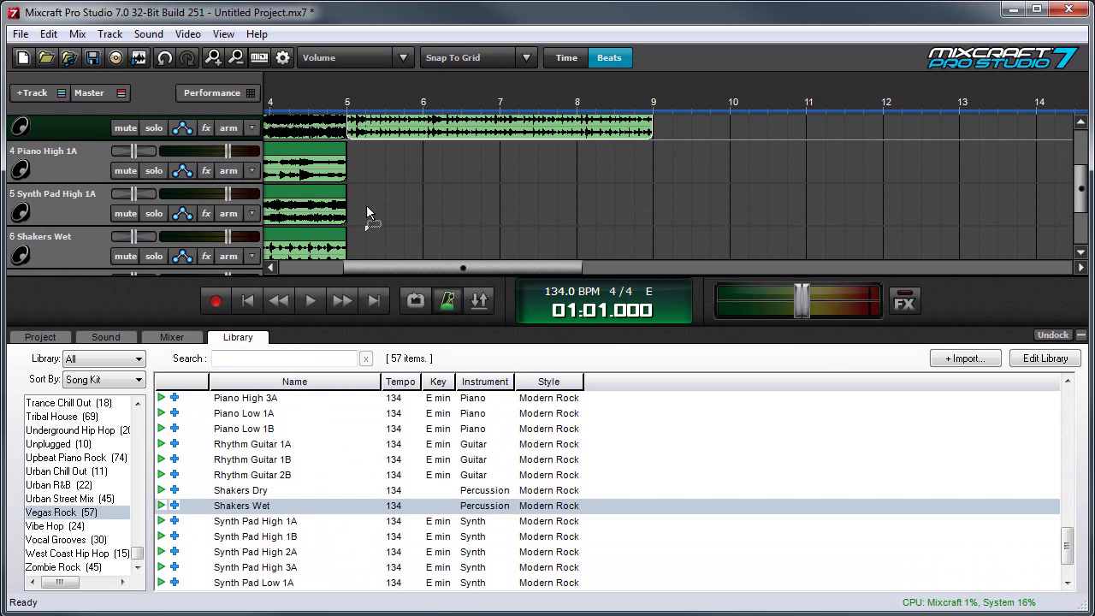
{"action": "left_click_drag", "start_coordinate": [351, 256], "coordinate": [358, 248]}
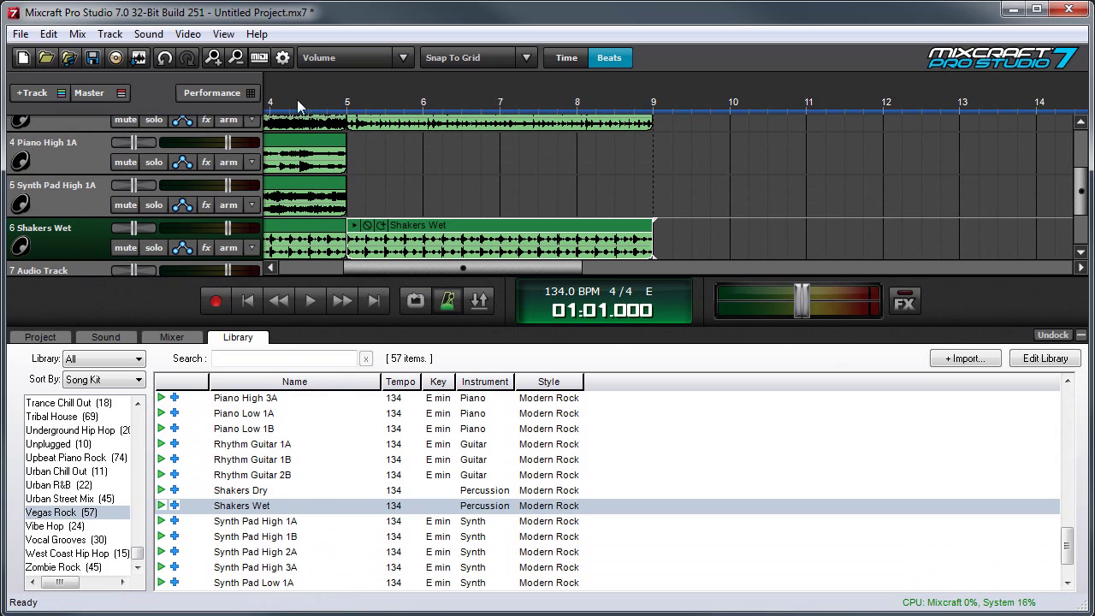
Play from bar 4, collapse the library to show all eight tracks, and return to bar 1.
{"action": "left_click", "coordinate": [291, 151]}
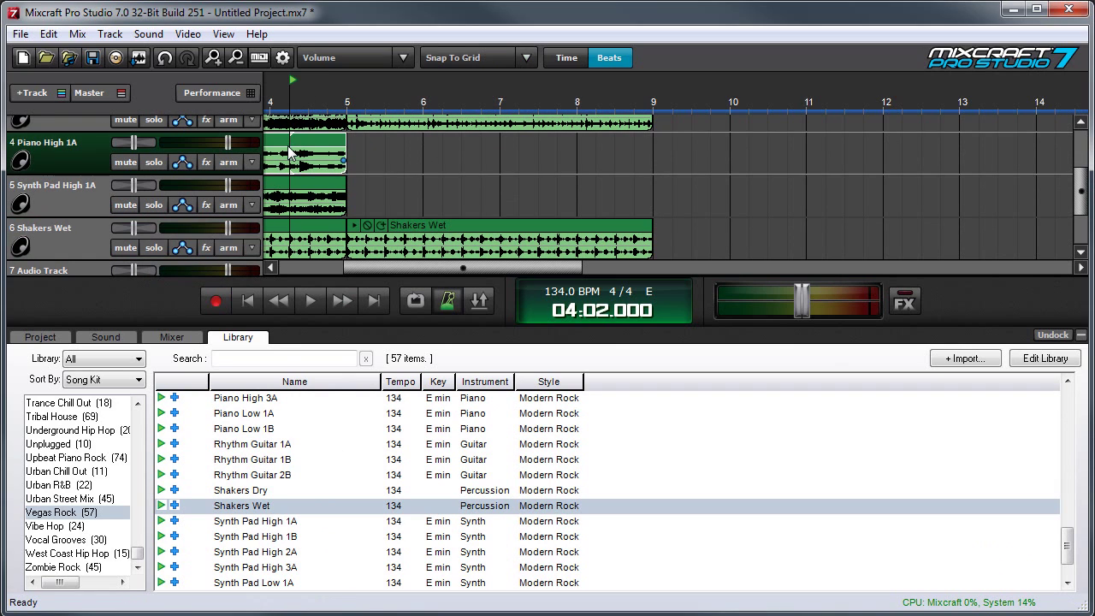
{"action": "key", "text": "space"}
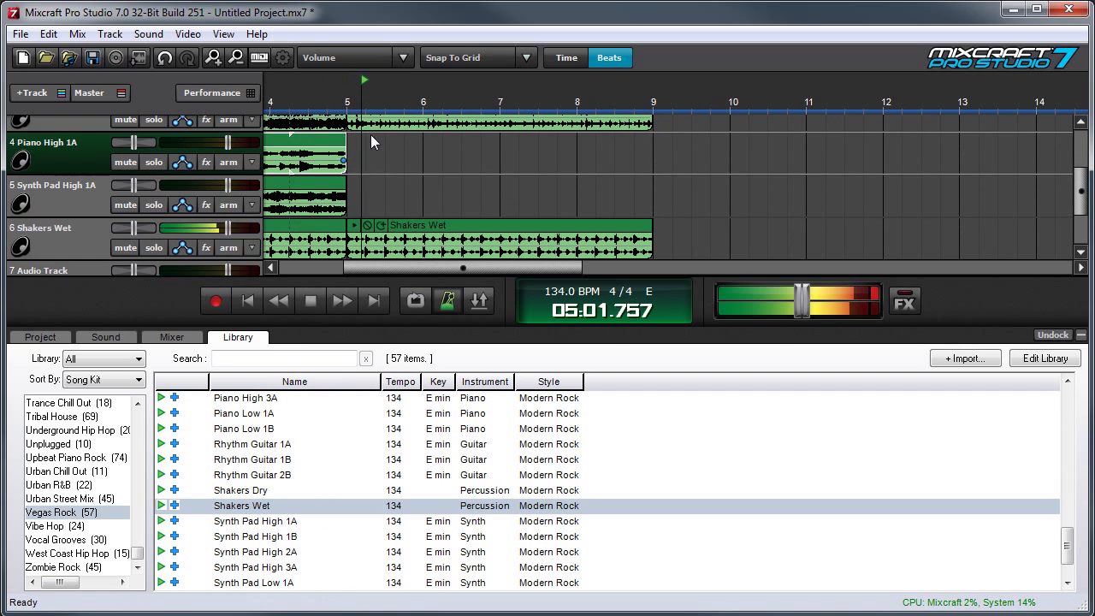
{"action": "left_click", "coordinate": [1082, 337]}
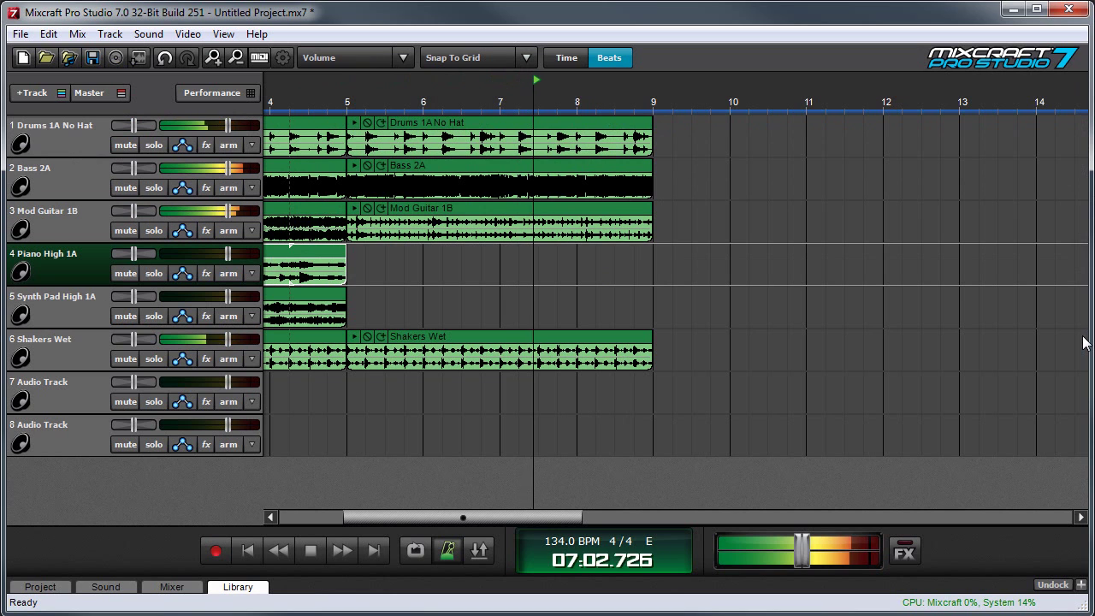
{"action": "left_click_drag", "start_coordinate": [553, 513], "coordinate": [462, 514]}
{"action": "key", "text": "space"}
{"action": "left_click", "coordinate": [267, 98]}
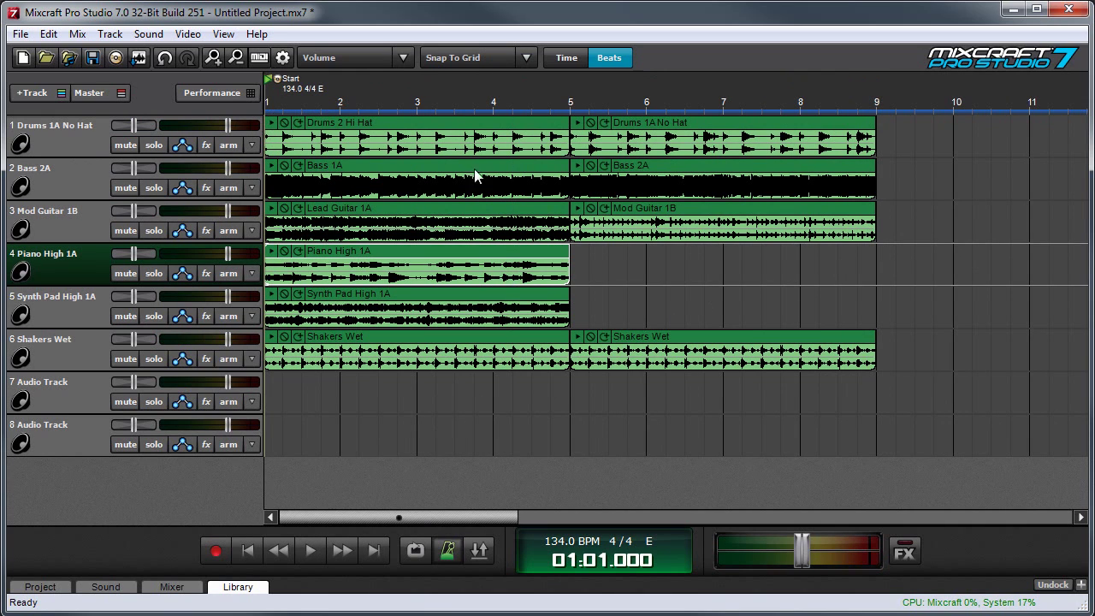
Lower the tempo read-out from 134.0 to 121.0 BPM and play the song.
{"action": "scroll", "coordinate": [580, 548], "scroll_direction": "down", "scroll_amount": 9}
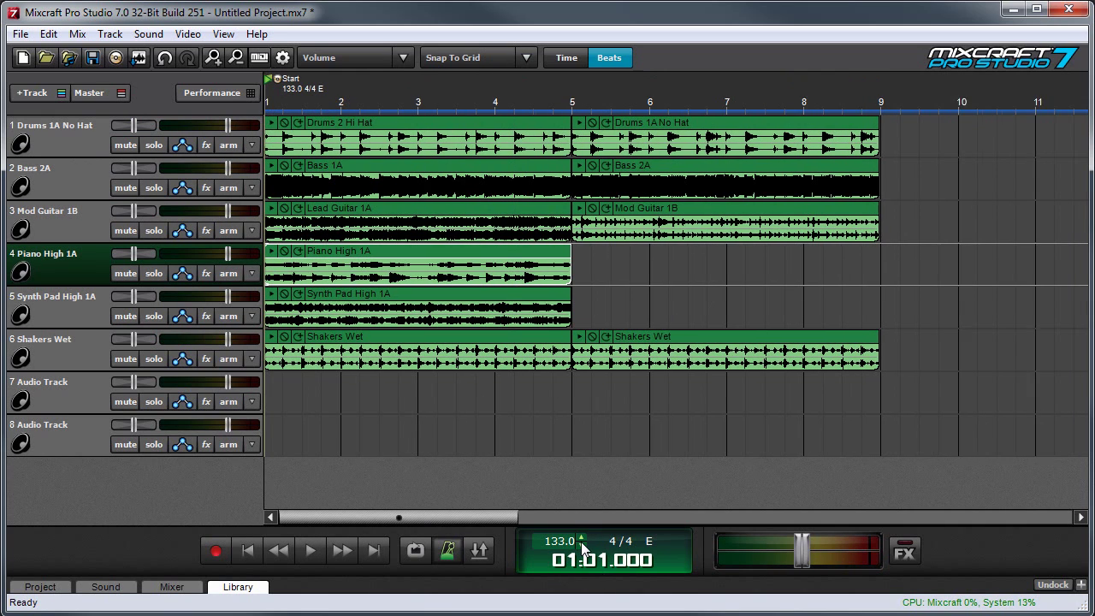
{"action": "scroll", "coordinate": [581, 549], "scroll_direction": "down", "scroll_amount": 4}
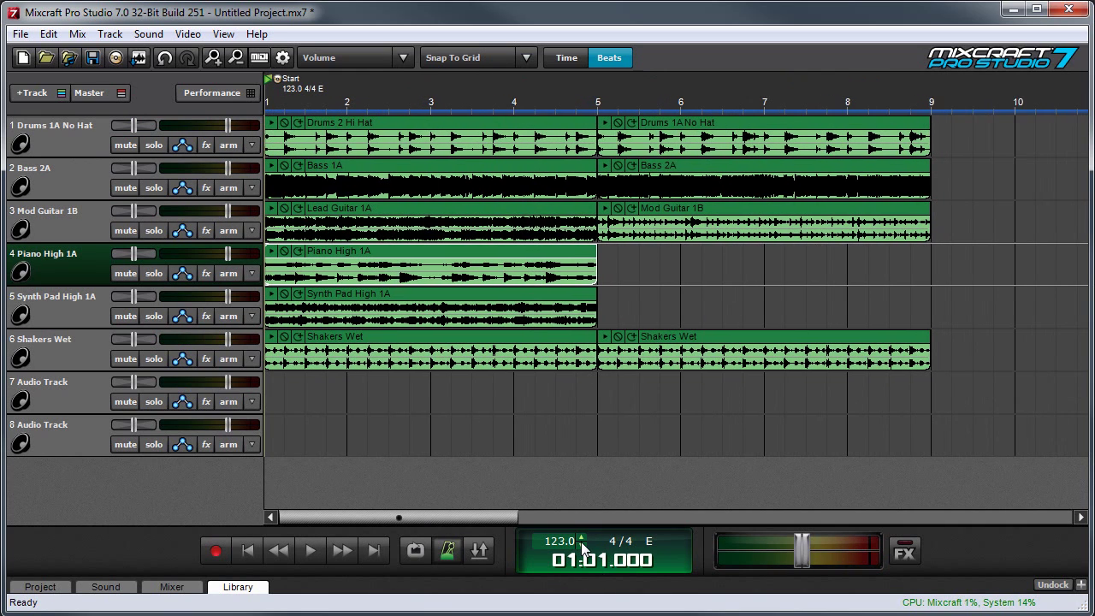
{"action": "key", "text": "space"}
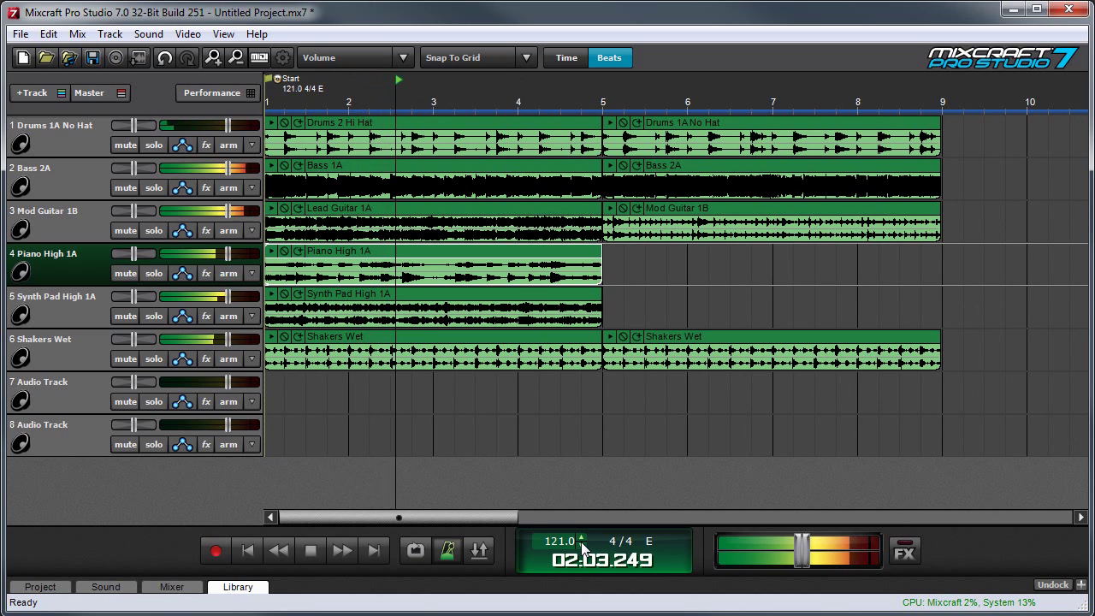
Step the key up from E through F# to Ab, then stop playback.
{"action": "scroll", "coordinate": [682, 541], "scroll_direction": "up", "scroll_amount": 2}
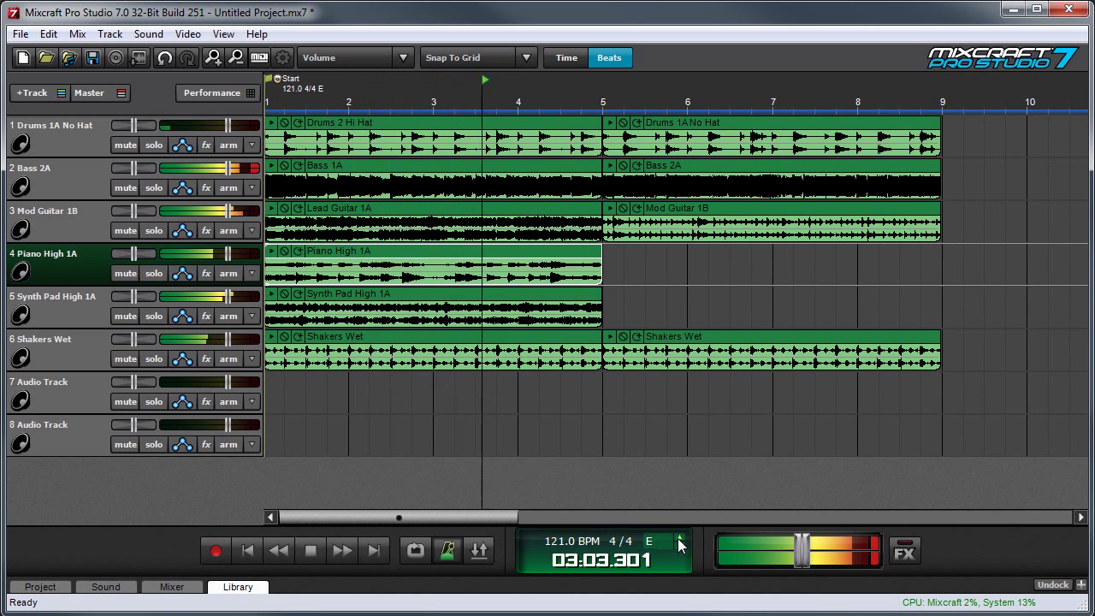
{"action": "scroll", "coordinate": [682, 541], "scroll_direction": "up", "scroll_amount": 2}
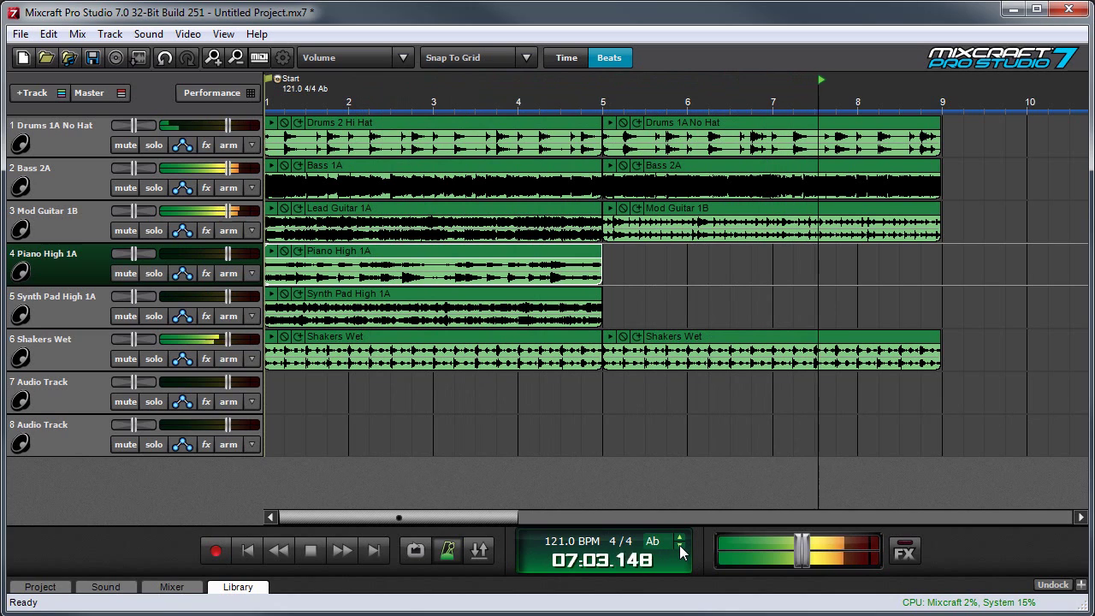
{"action": "key", "text": "space"}
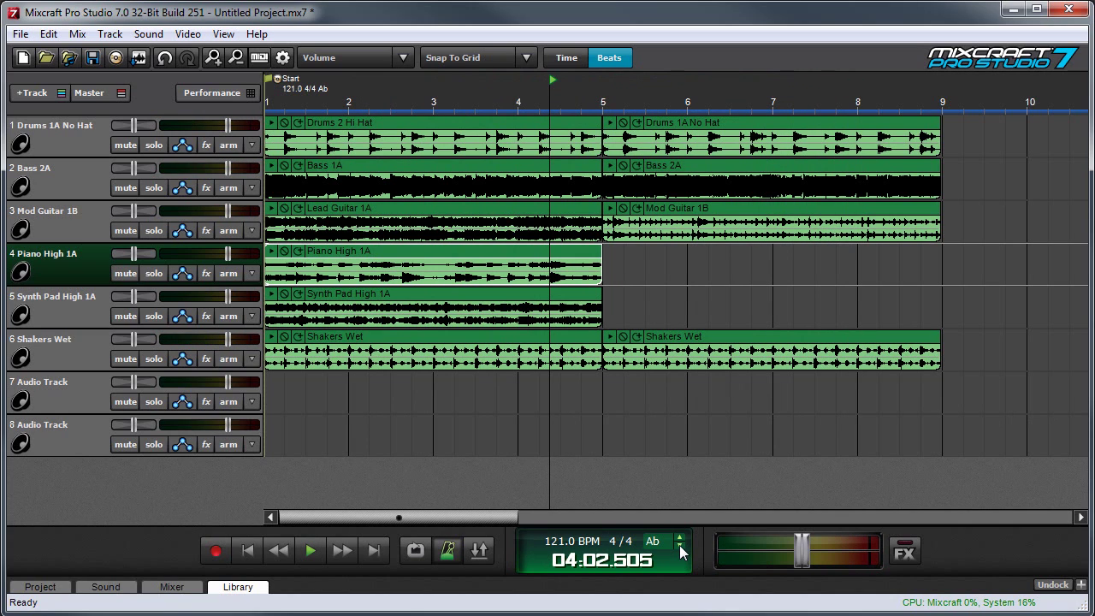